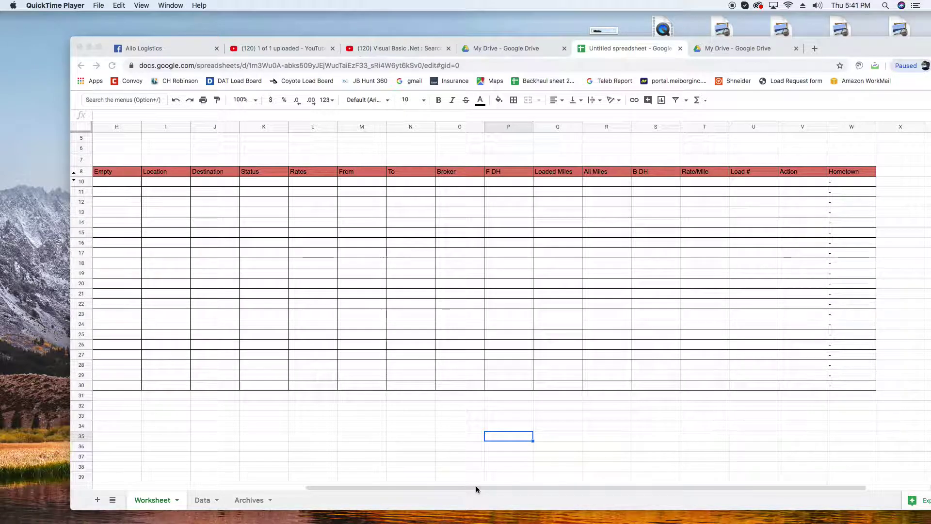
Unhide row 9 beneath the table header.
left_click(510, 488)
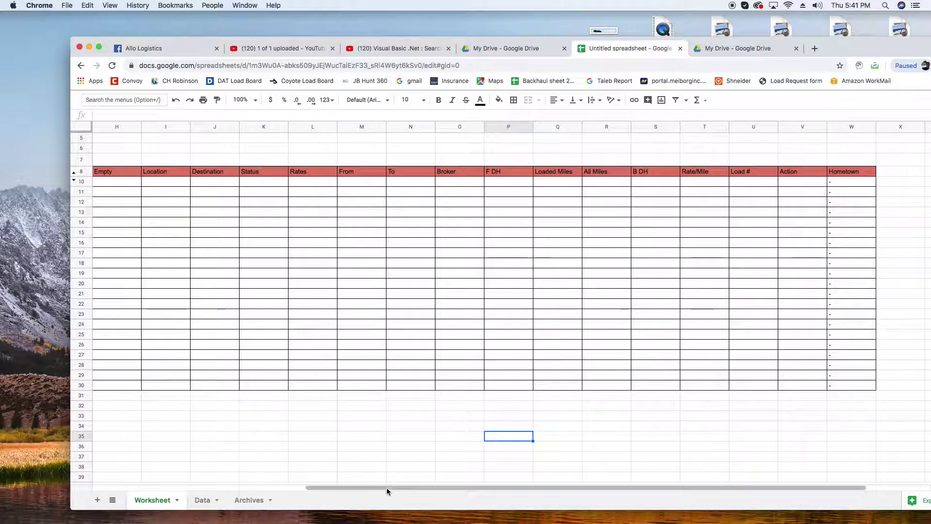
left_click_drag(386, 488, 134, 480)
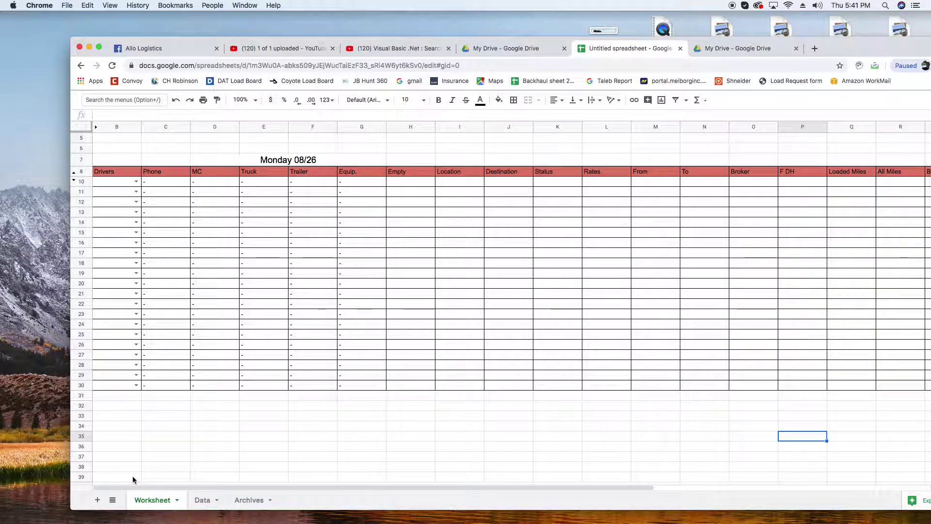
mouse_move(364, 487)
left_mouse_down()
mouse_move(558, 488)
mouse_move(363, 488)
left_mouse_up()
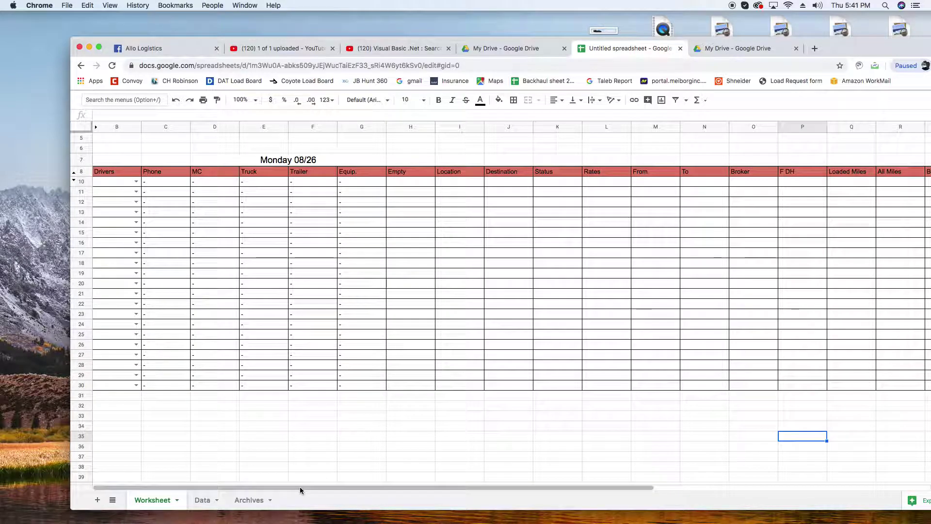
left_click_drag(302, 489, 229, 497)
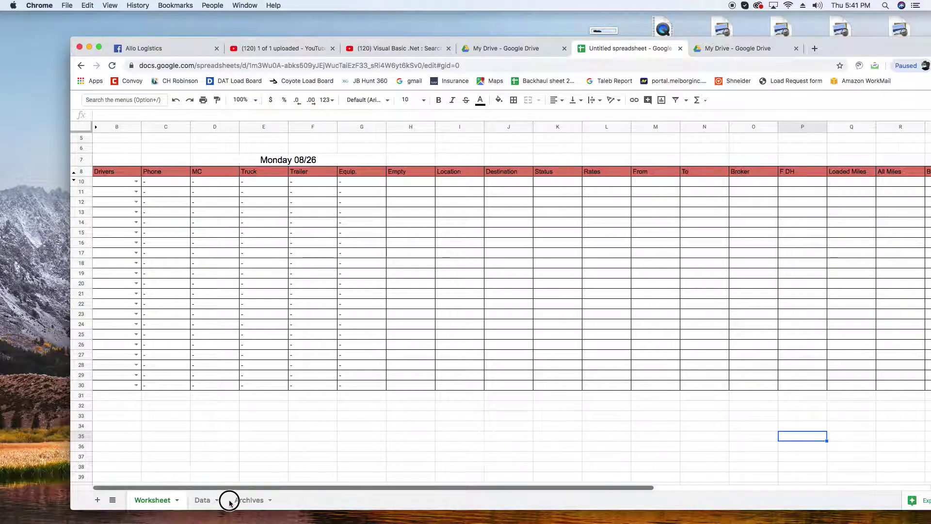
left_click(73, 183)
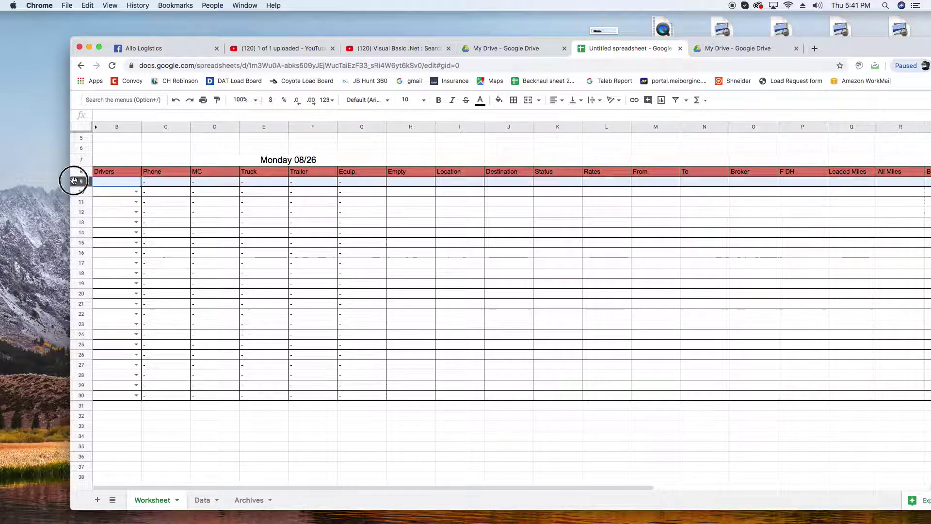
left_click(282, 469)
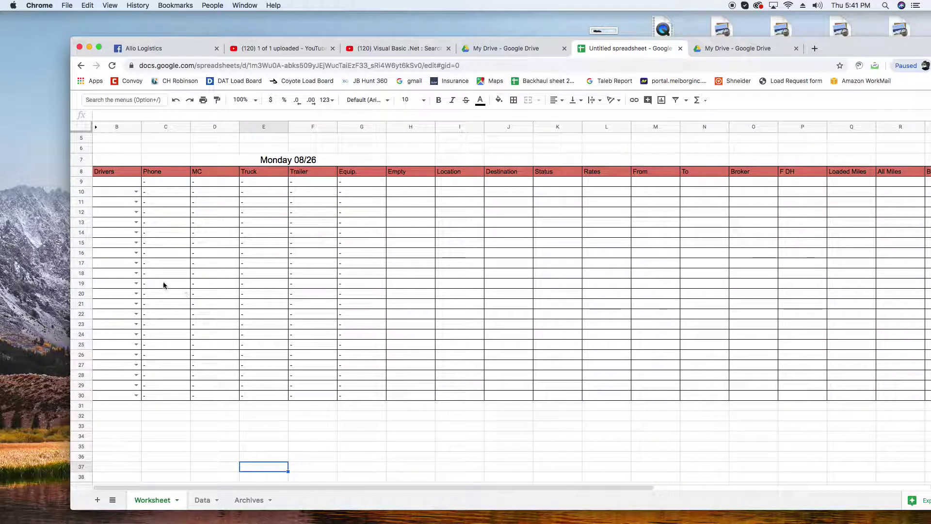
Select the Status cells K10 through K30.
left_click_drag(327, 489, 547, 492)
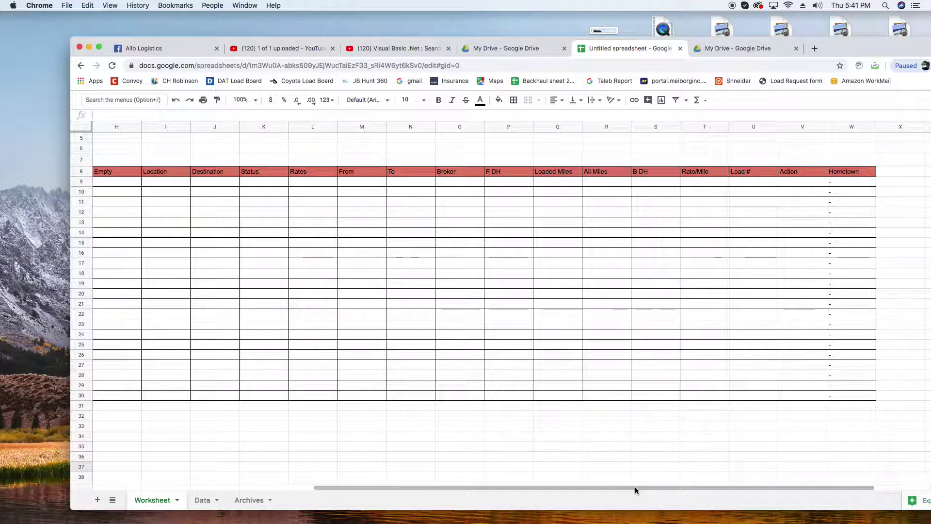
left_click_drag(634, 488, 582, 486)
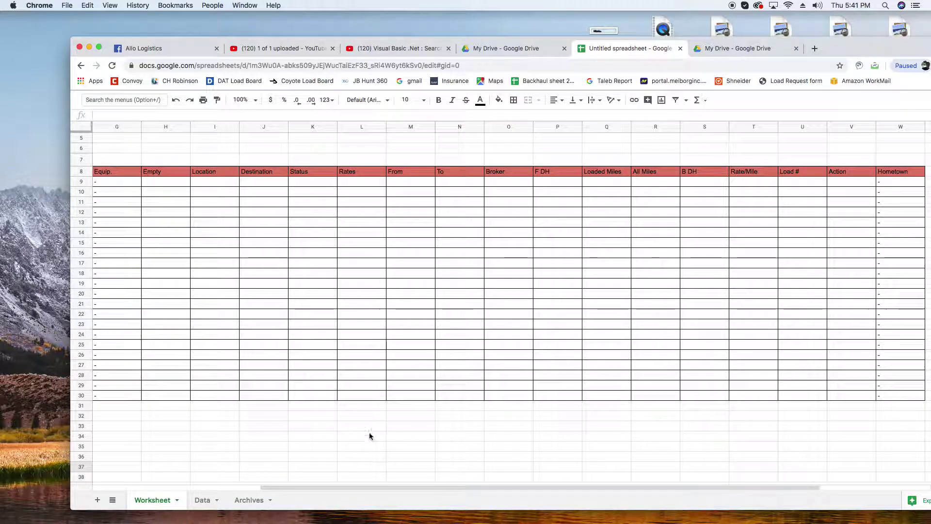
left_click_drag(374, 489, 241, 488)
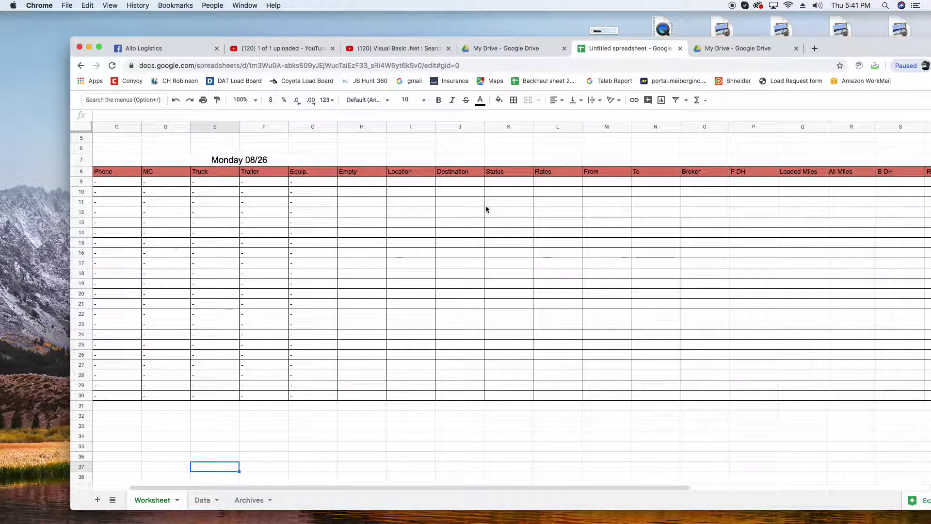
left_click(499, 182)
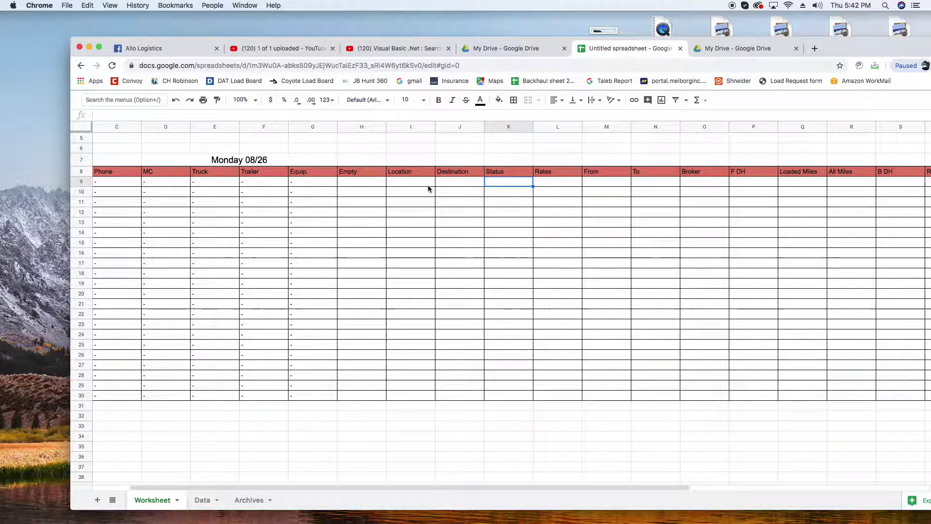
left_click(510, 194)
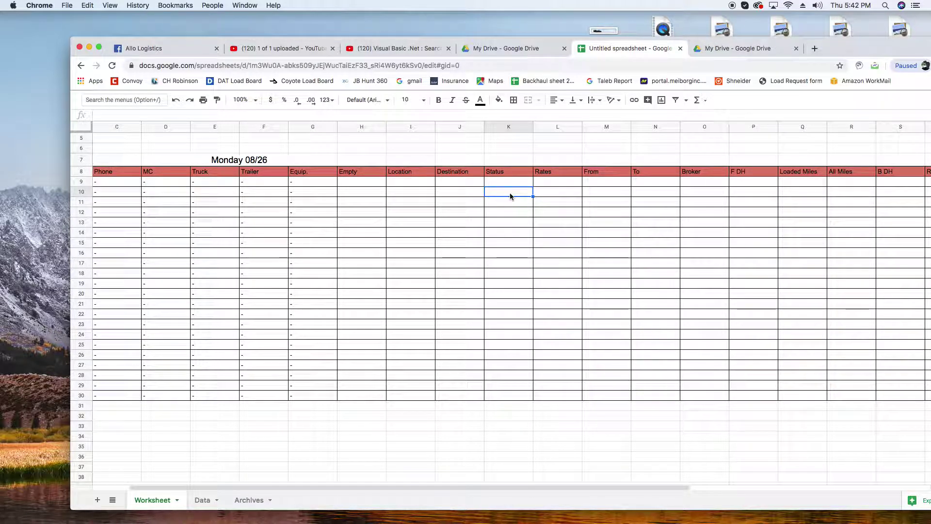
left_click_drag(510, 194, 514, 392)
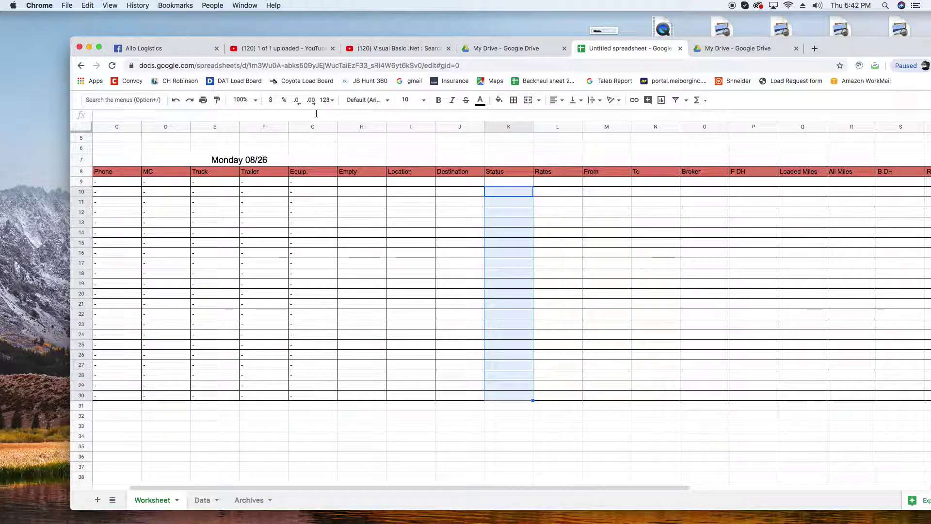
left_click_drag(858, 46, 807, 38)
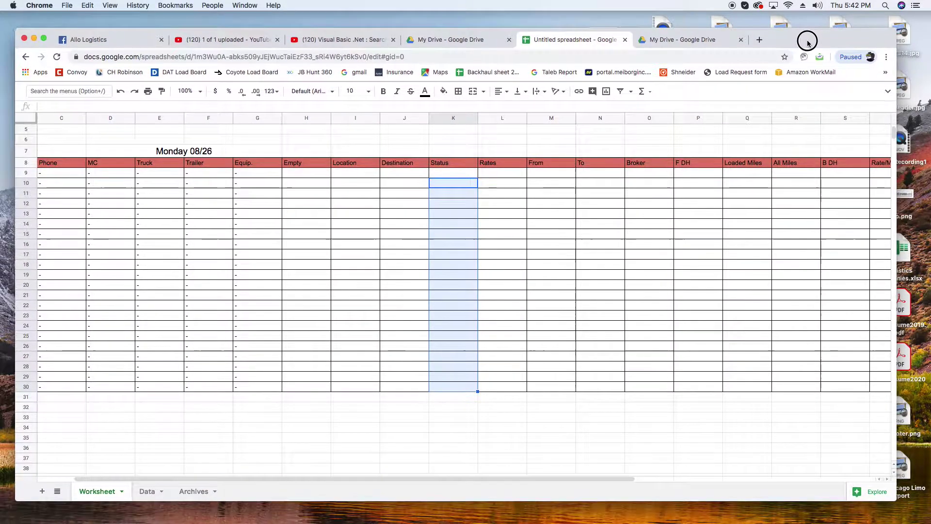
left_click(891, 92)
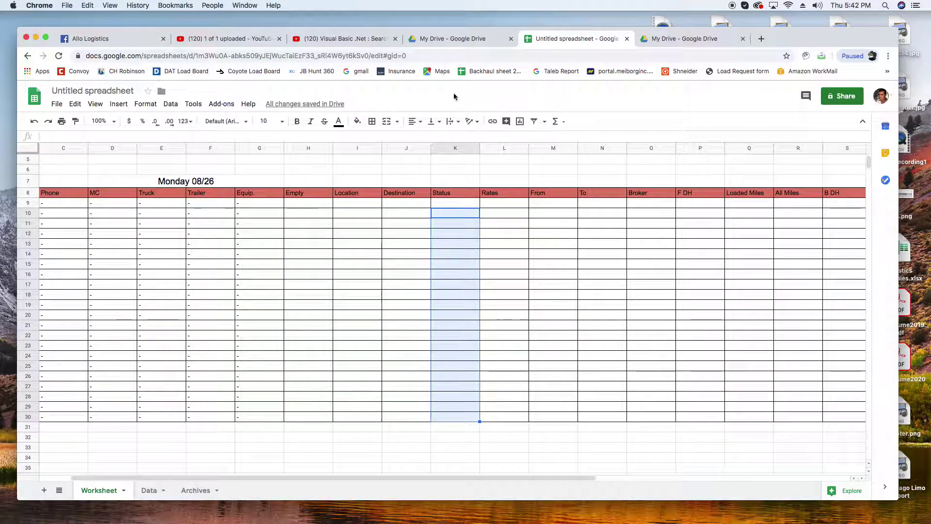
left_click(172, 105)
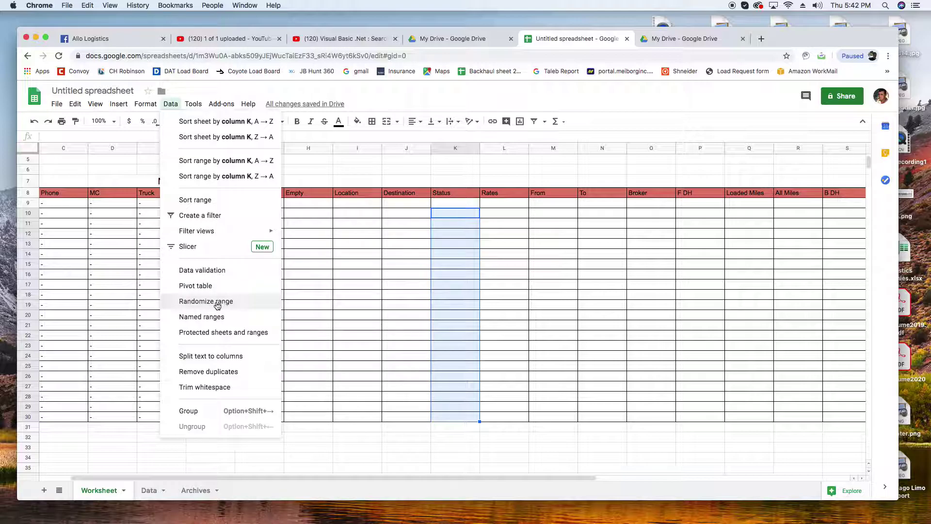
left_click(214, 273)
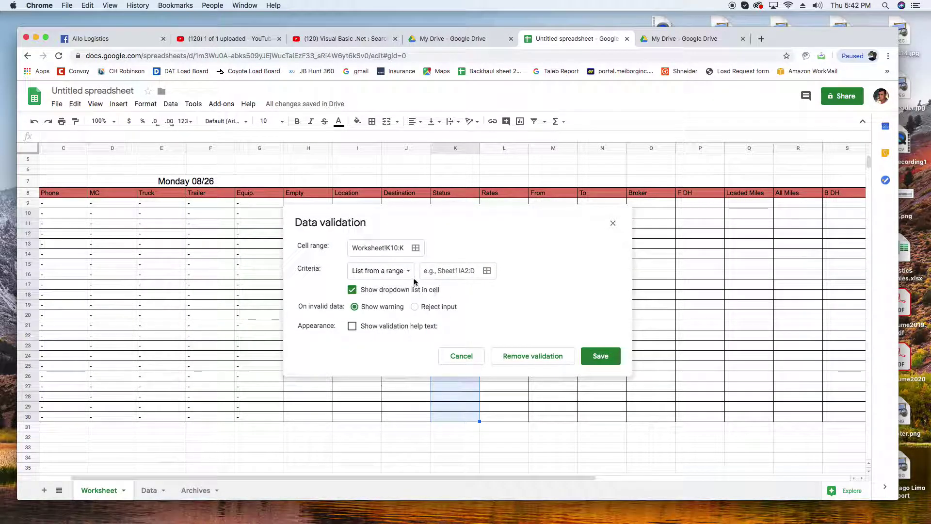
left_click(411, 277)
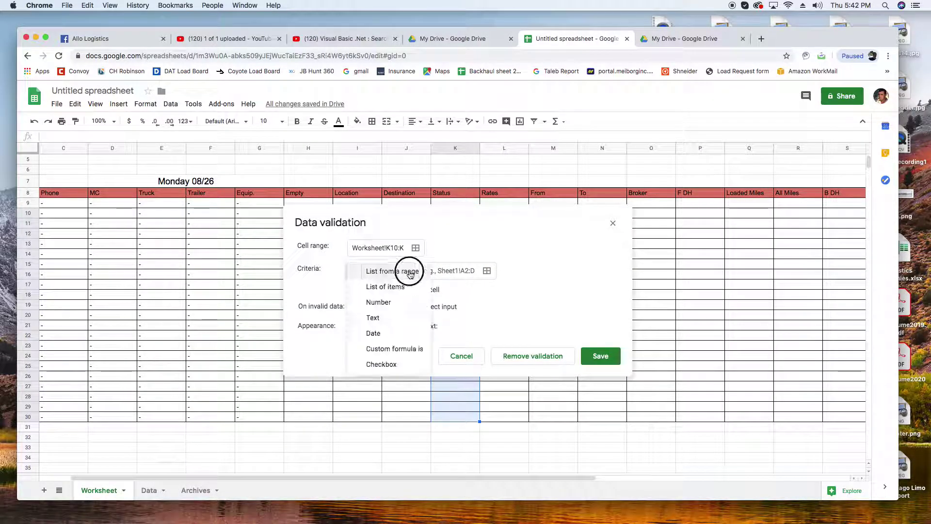
left_click(401, 290)
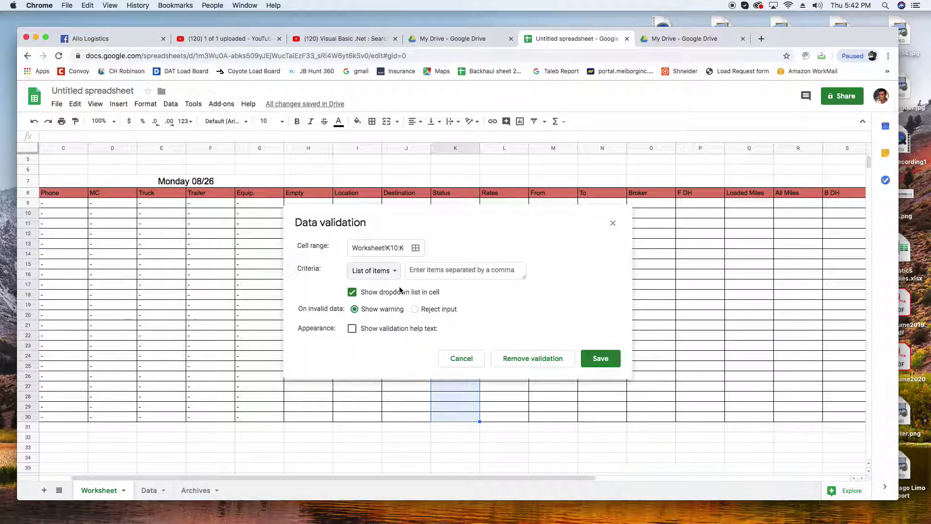
left_click(417, 269)
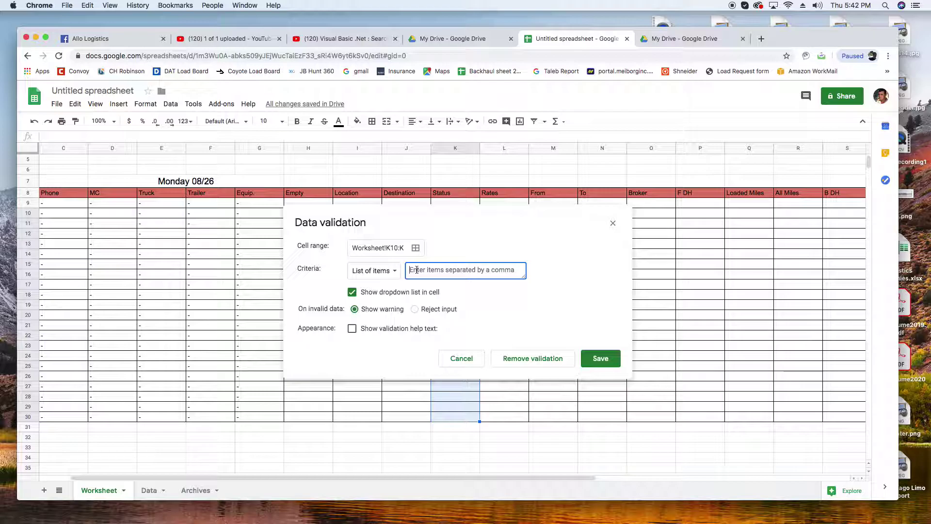
type("ATV")
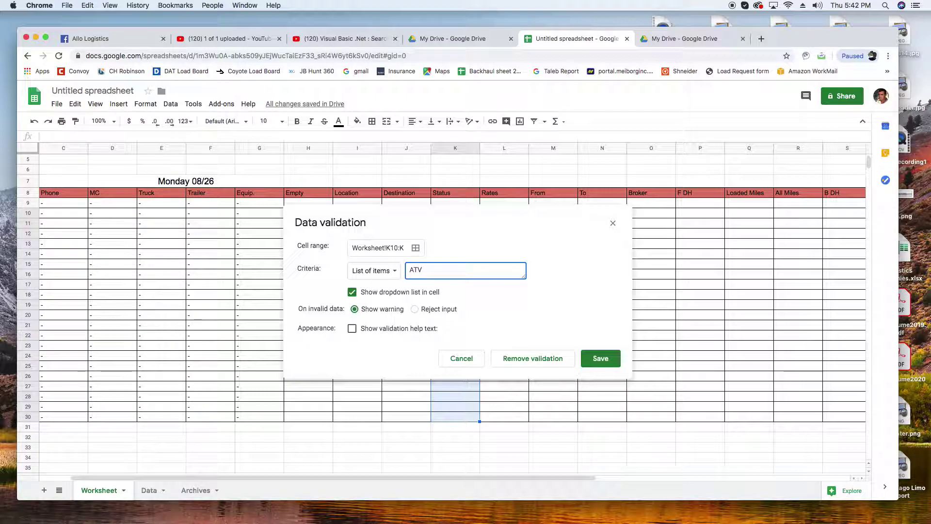
key("F11")
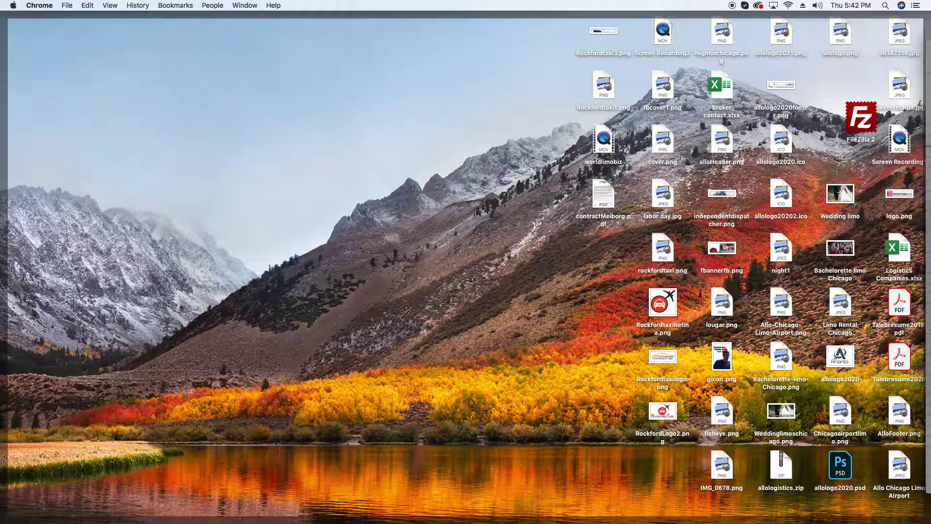
key("F11")
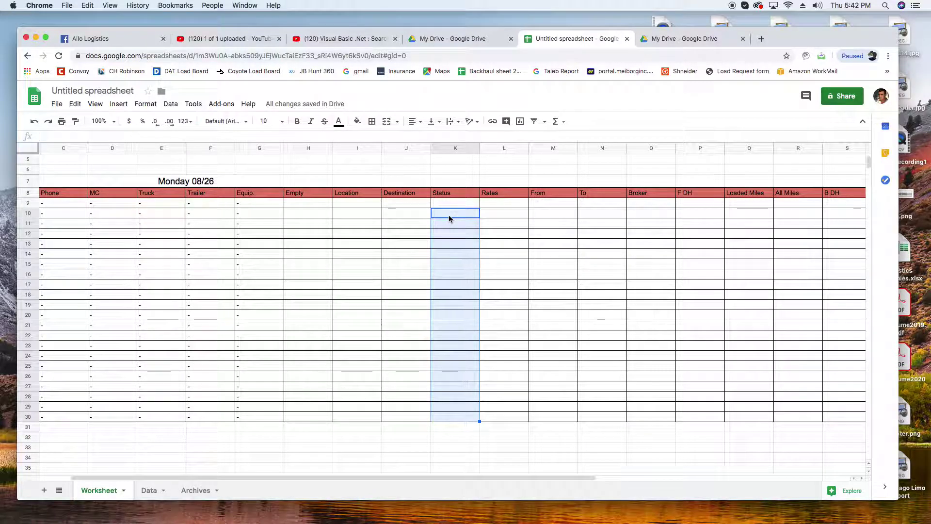
Give K10:K30 a List of items validation, starting with 'Active,On HOLD'.
left_click(171, 104)
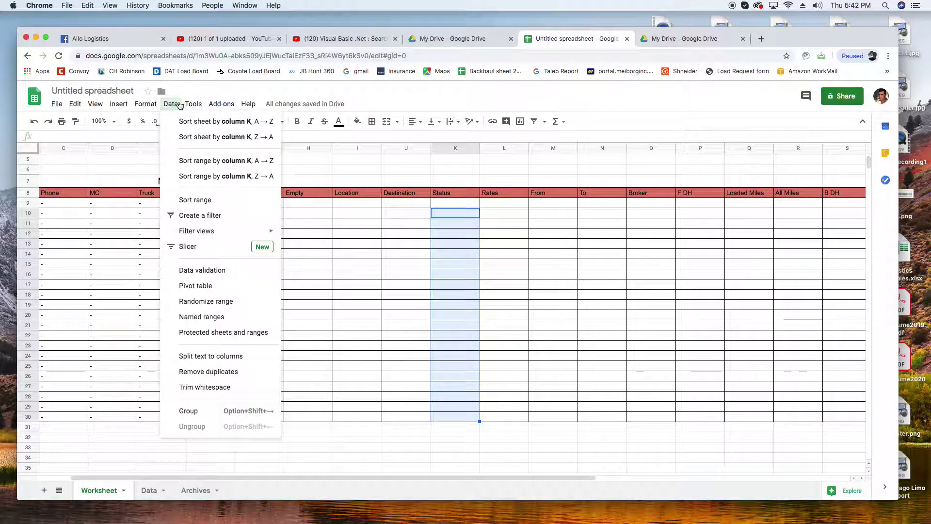
left_click(206, 274)
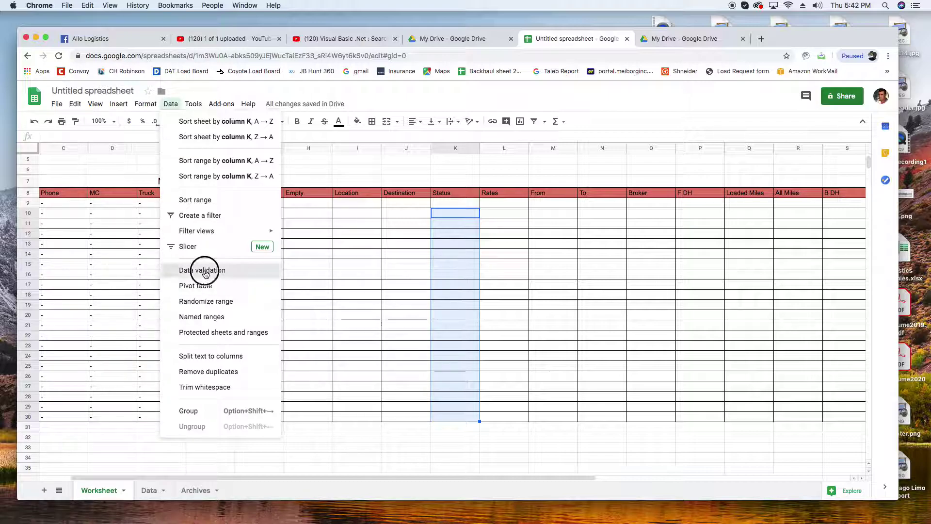
left_click(407, 270)
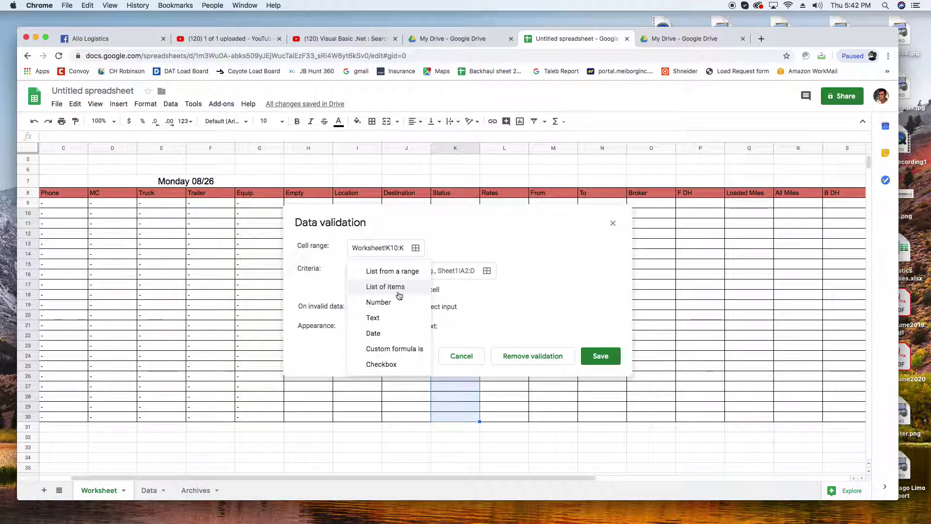
left_click(392, 289)
left_click(433, 271)
type("Acti")
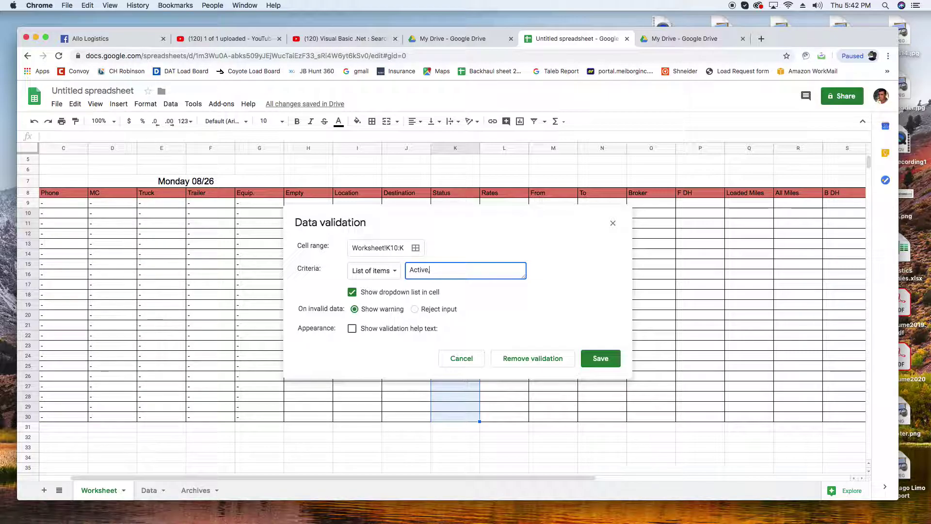
type("ve,On HOLD")
Correct the items to ACTIVE, ON HOLD, URGENT, BOOKED, set Reject input, and save.
left_click(466, 271)
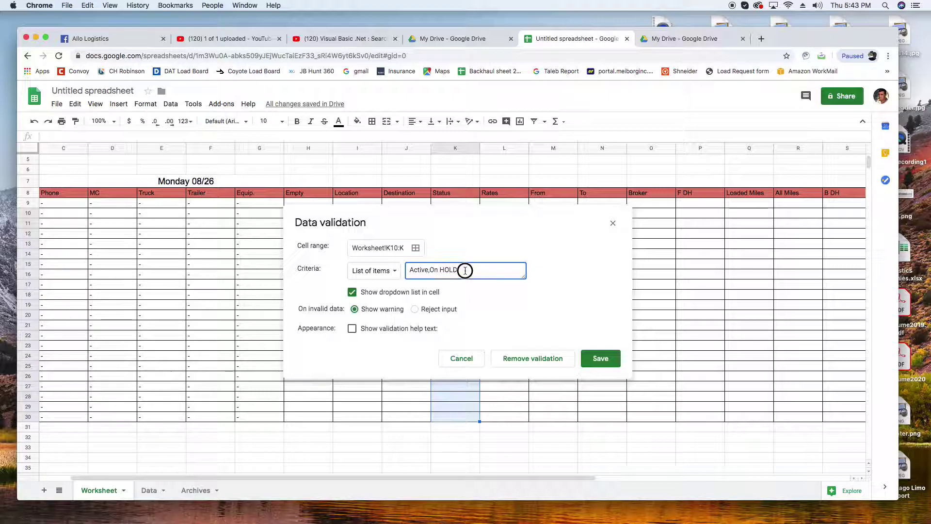
left_click(423, 271)
left_click_drag(415, 270, 428, 270)
type("CTIVE")
left_click_drag(436, 268, 463, 268)
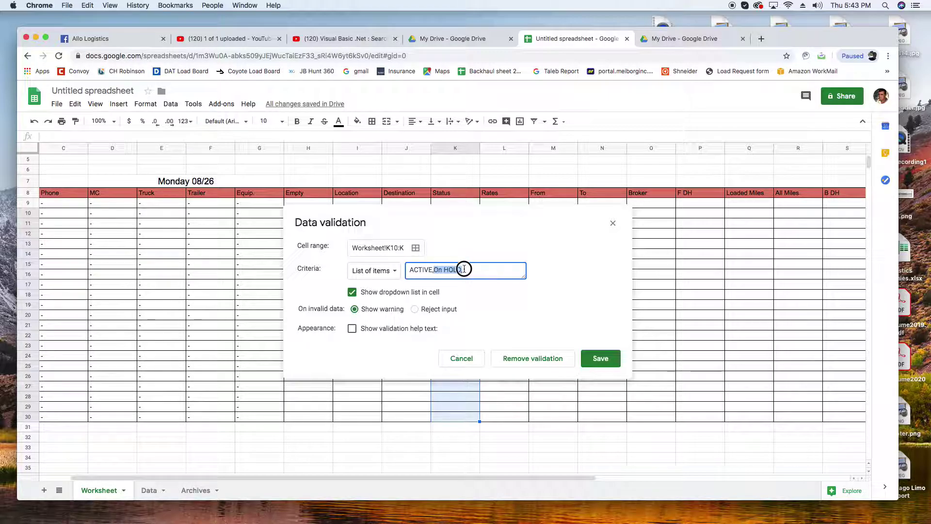
type("ON,")
type("HOLD,")
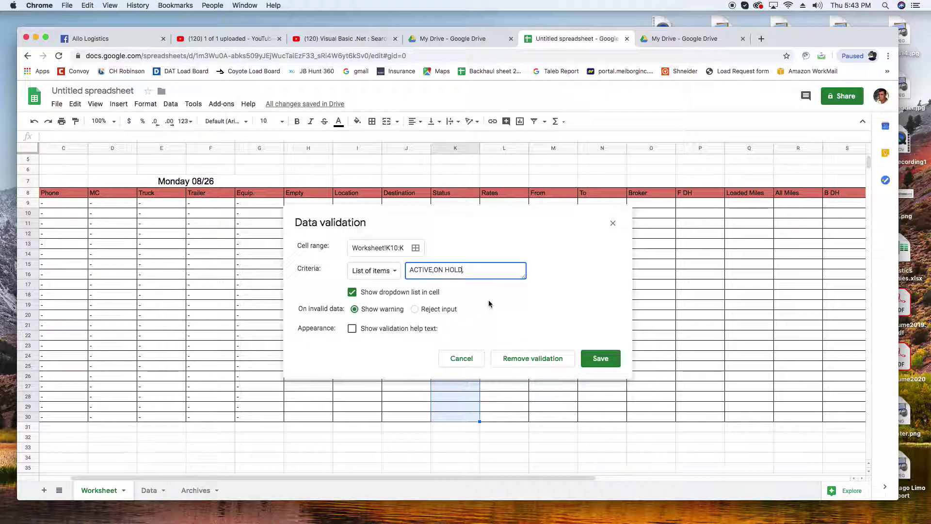
left_click(473, 272)
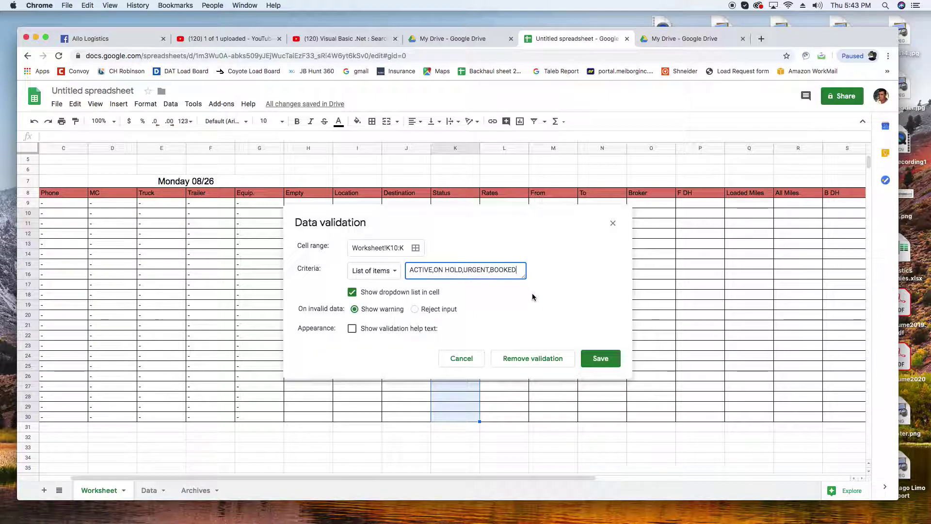
left_click(415, 309)
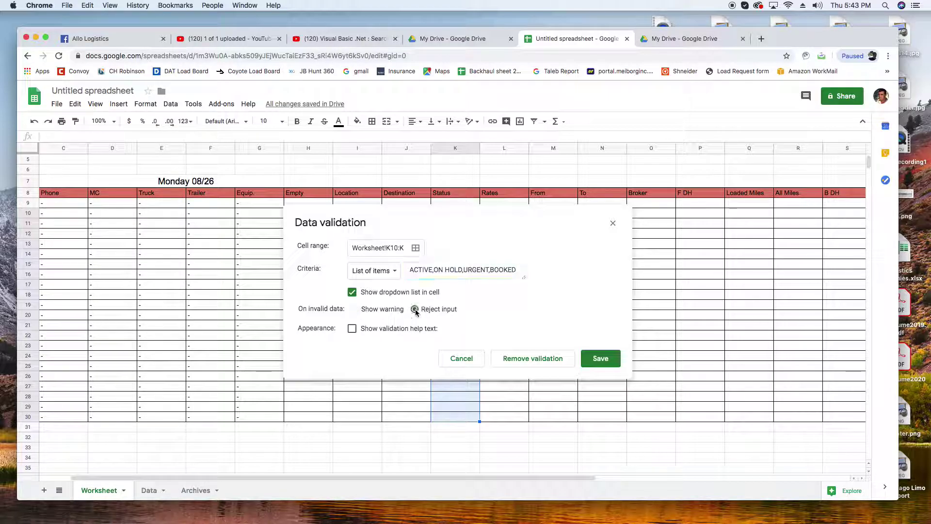
left_click(609, 359)
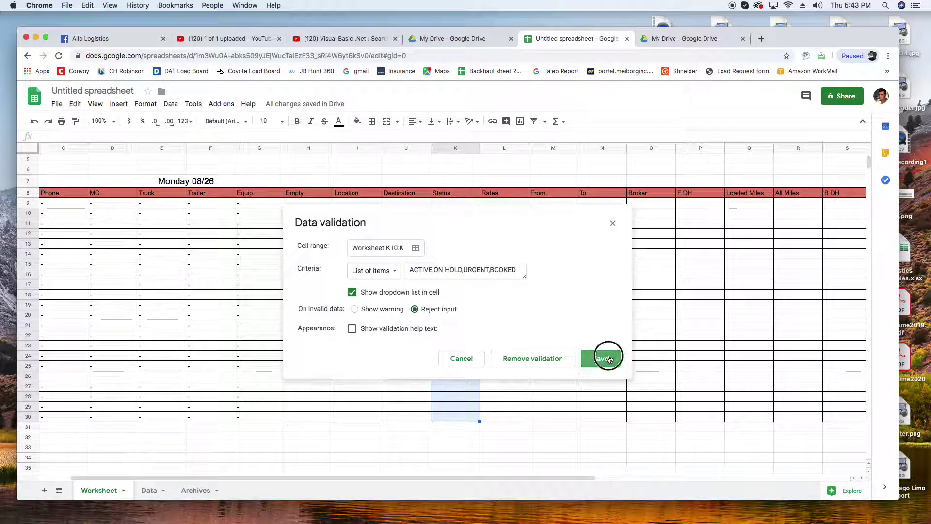
Check the K10 and K19 dropdowns list the four statuses, then select V9 under Action.
left_click(587, 436)
left_click(475, 214)
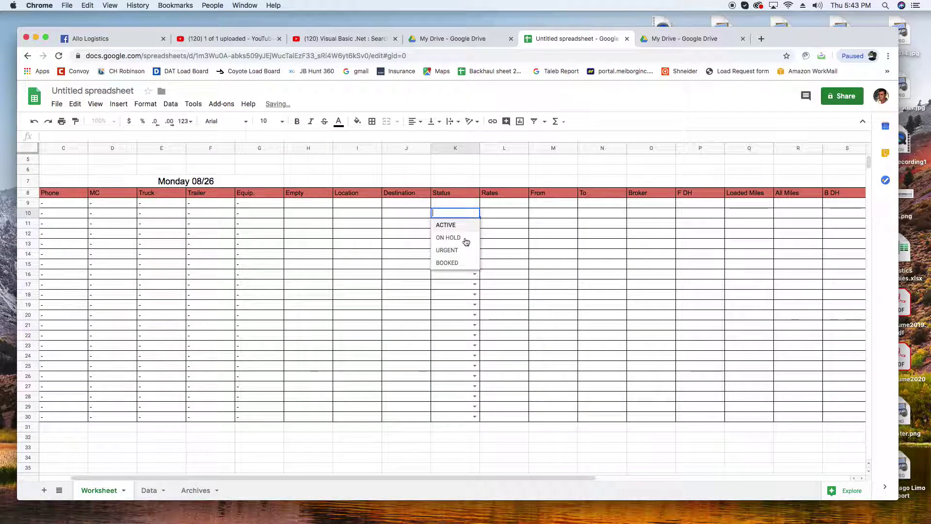
left_click(474, 304)
left_click(565, 427)
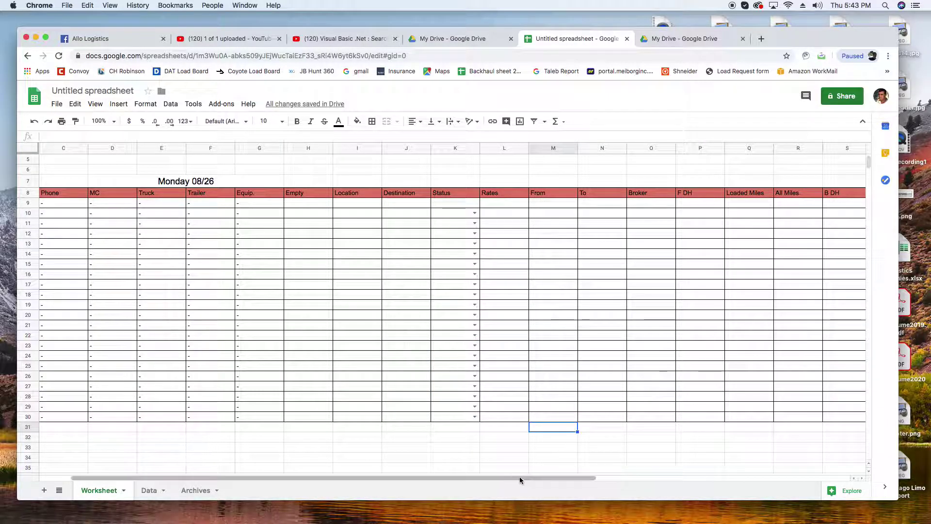
left_click_drag(520, 478, 708, 472)
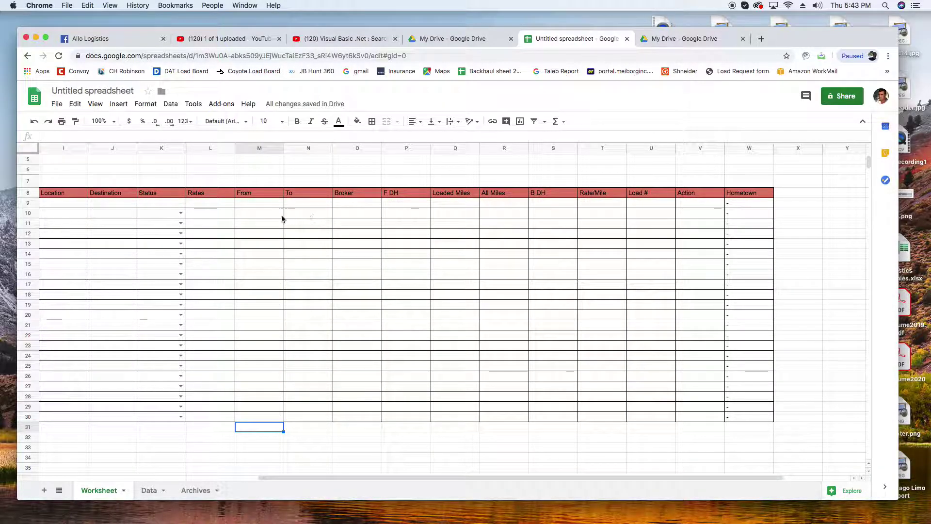
left_click(697, 204)
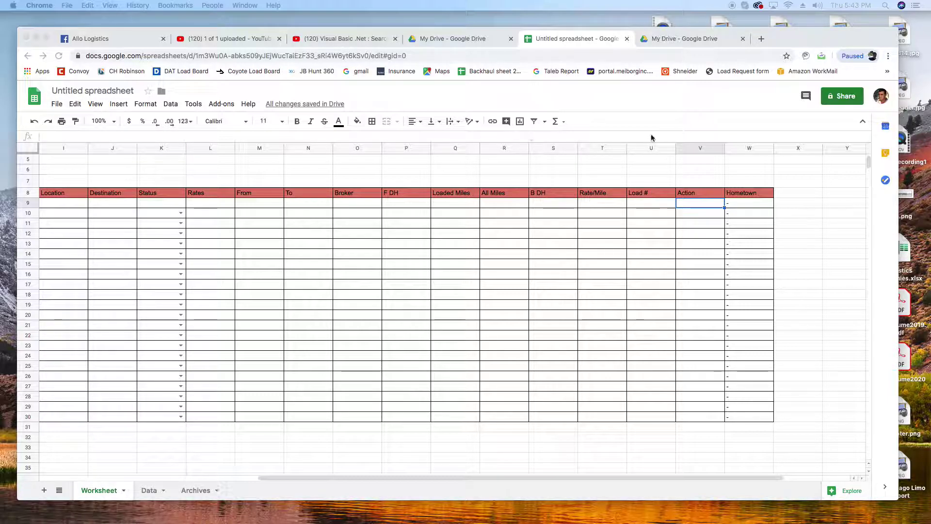
Enter =if(B9:B30<>"",TRUE,FALSE) in Action cell V9.
left_click(61, 135)
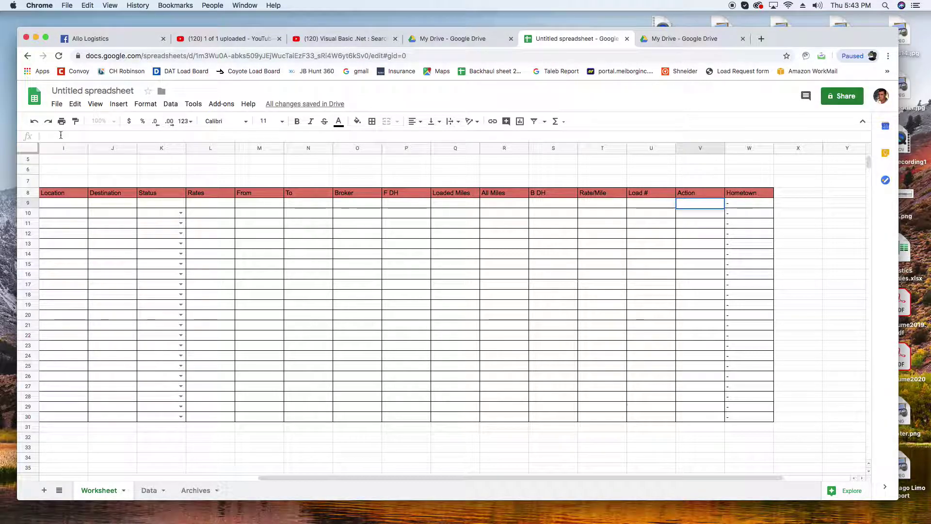
type("=if")
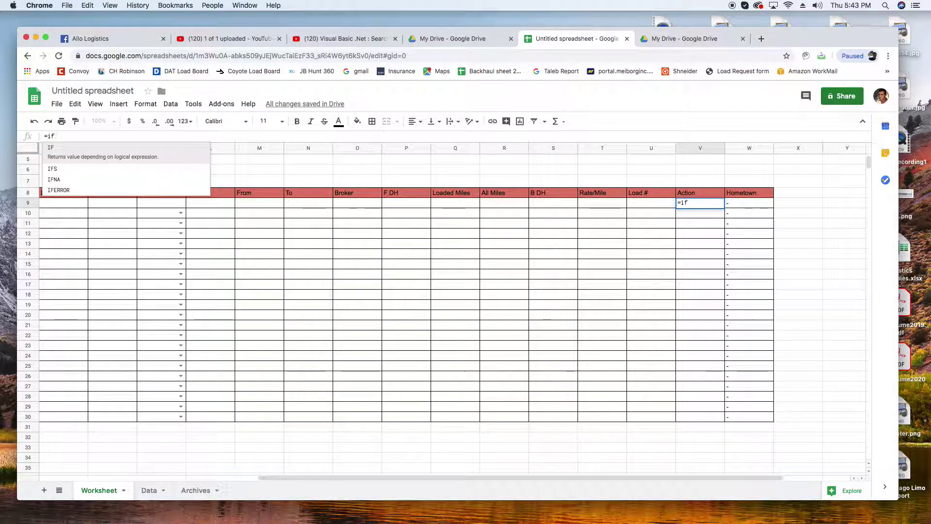
type("(")
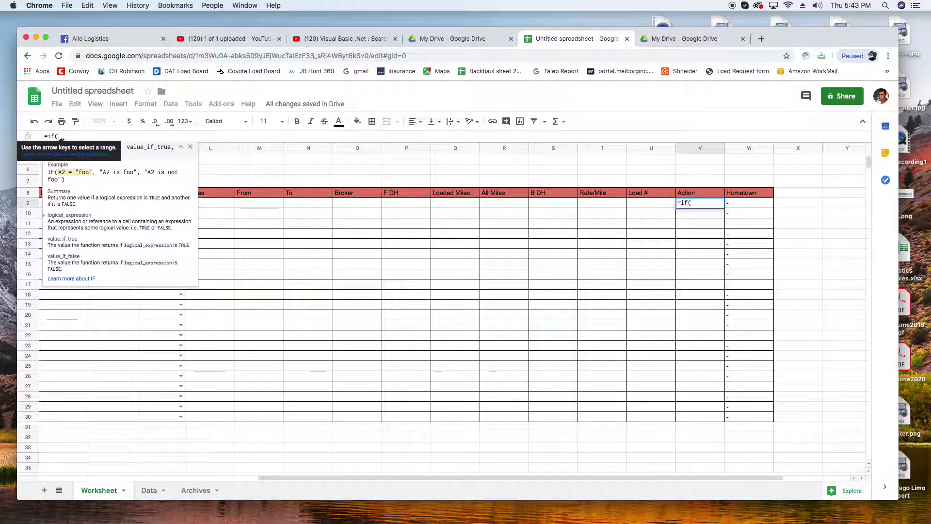
type("B9:")
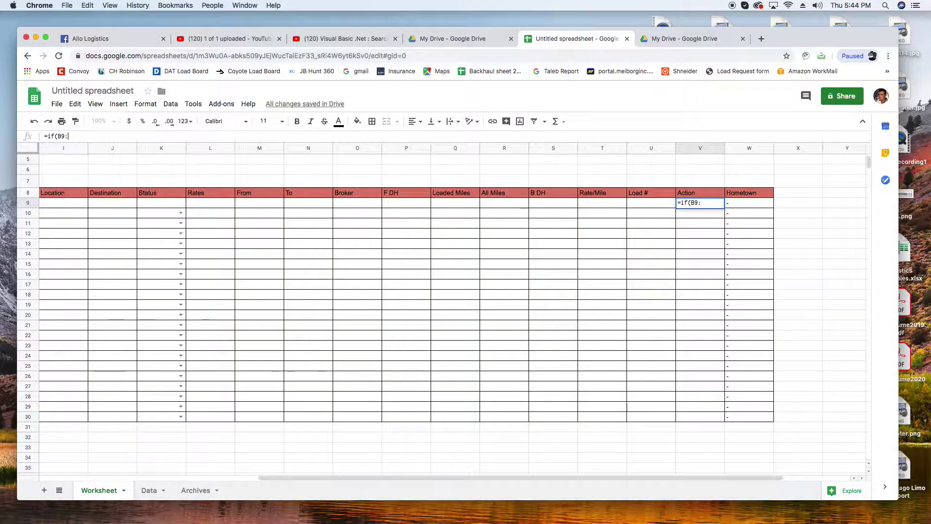
type("B")
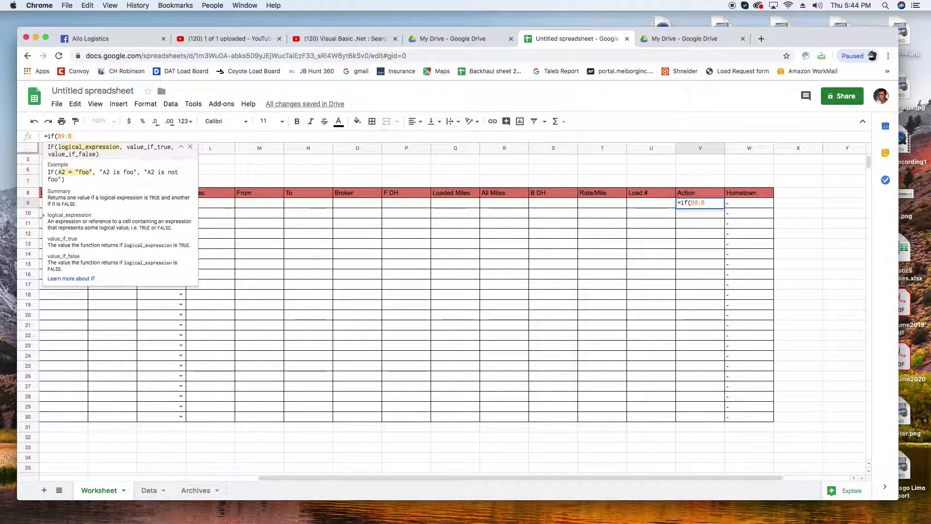
type("30")
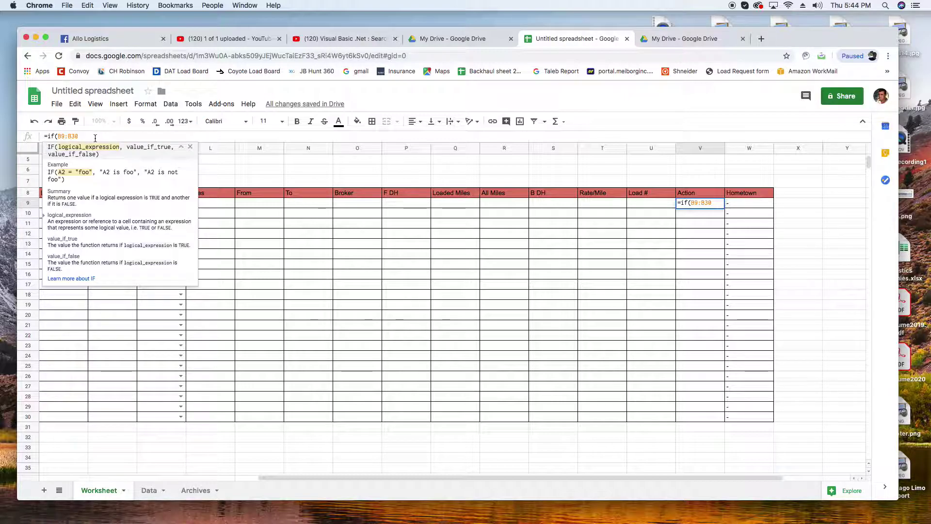
type("<")
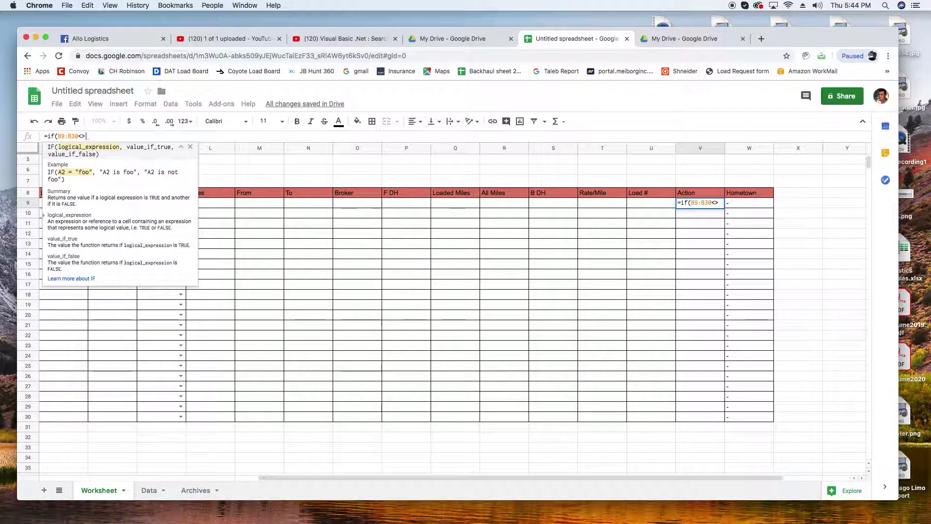
type(">\"\"")
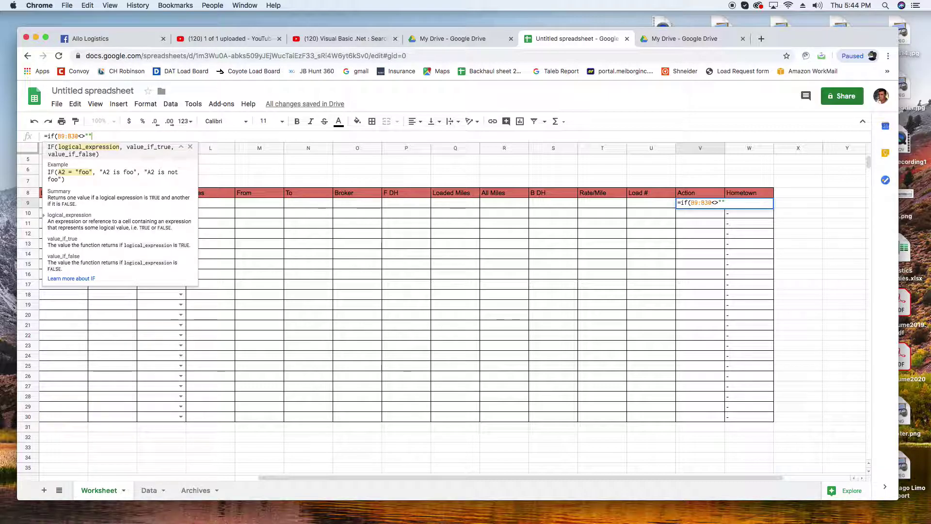
type(",")
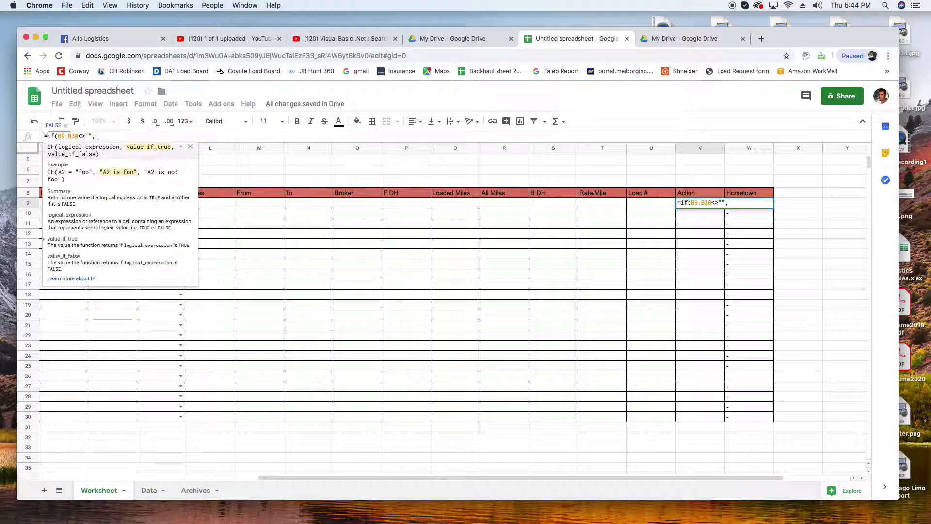
type("TRUE")
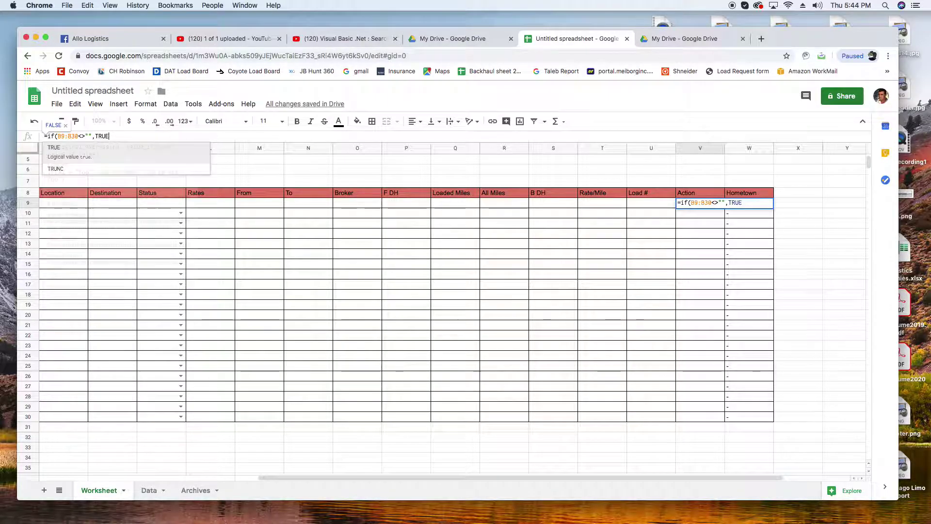
type(",")
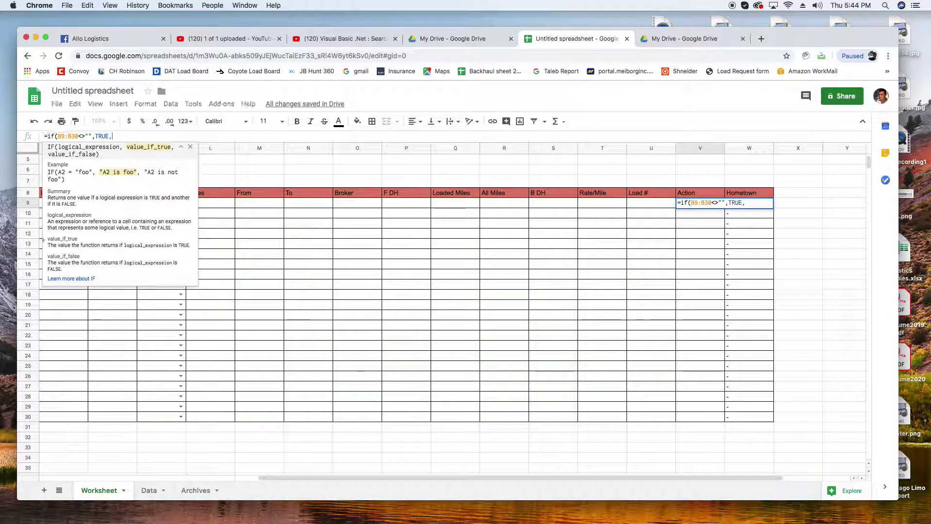
type("FALSE")
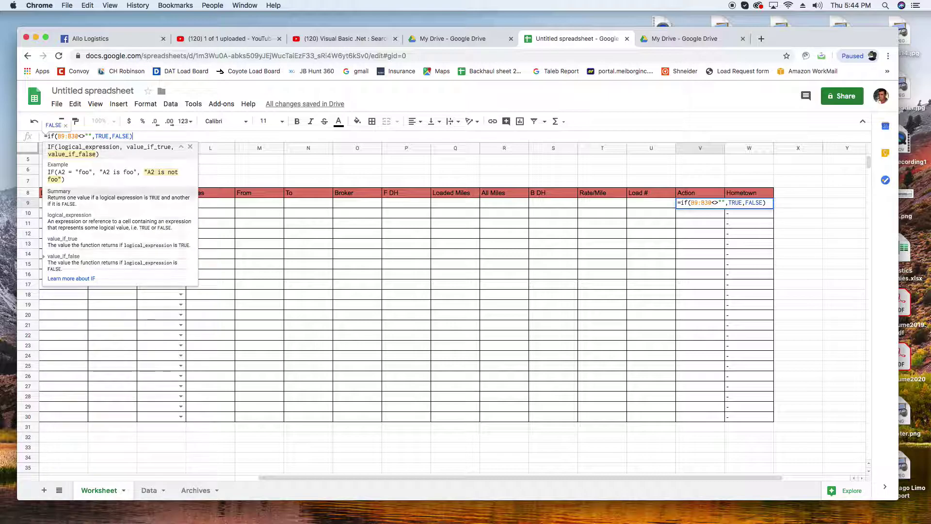
type(")")
key("Return")
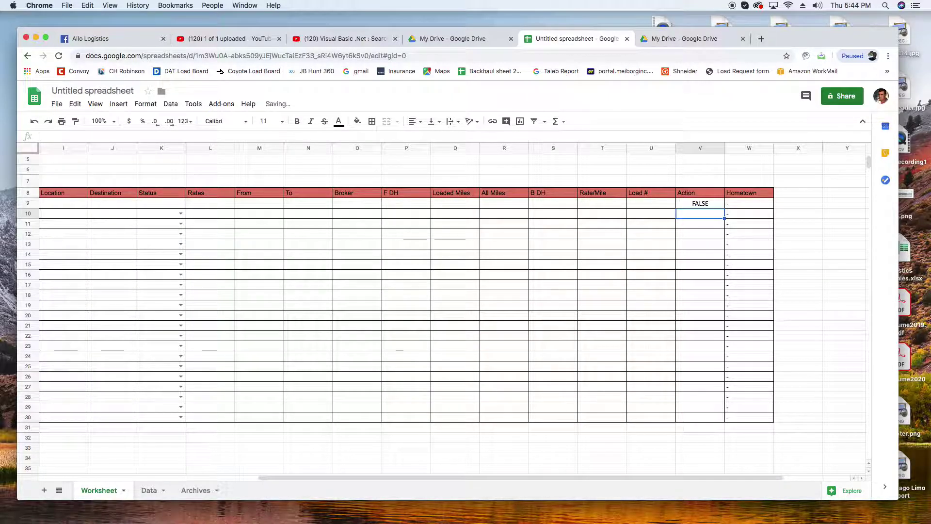
left_click(698, 206)
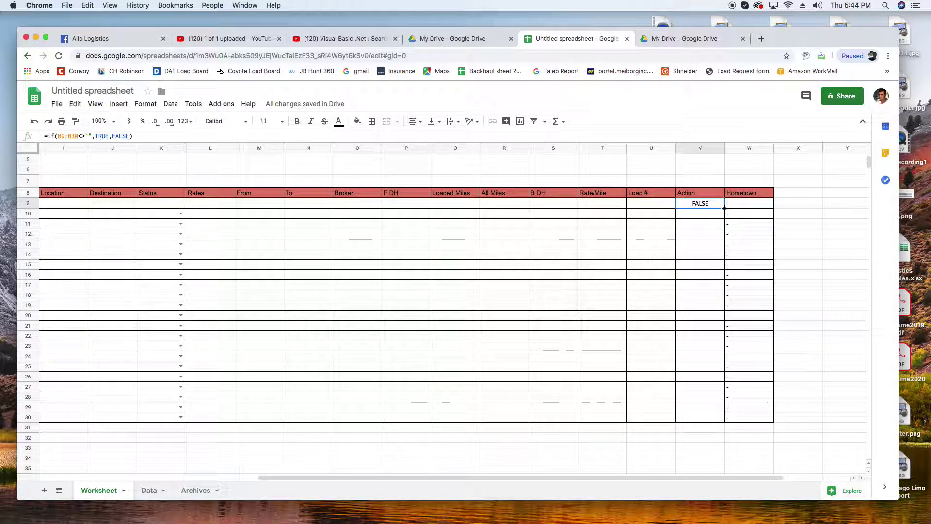
Fill the V9 IF formula down to V30.
left_click_drag(724, 208, 723, 420)
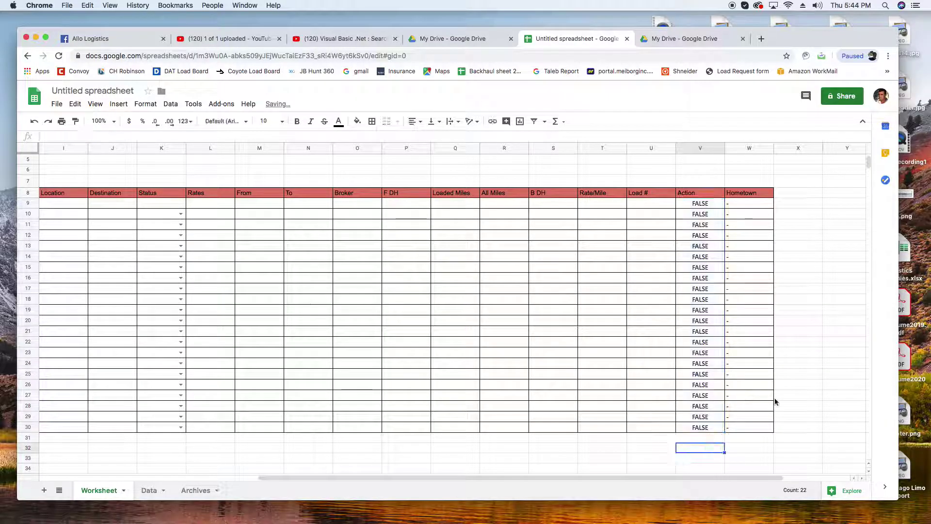
scroll(801, 296, "down", 5)
scroll(802, 296, "up", 4)
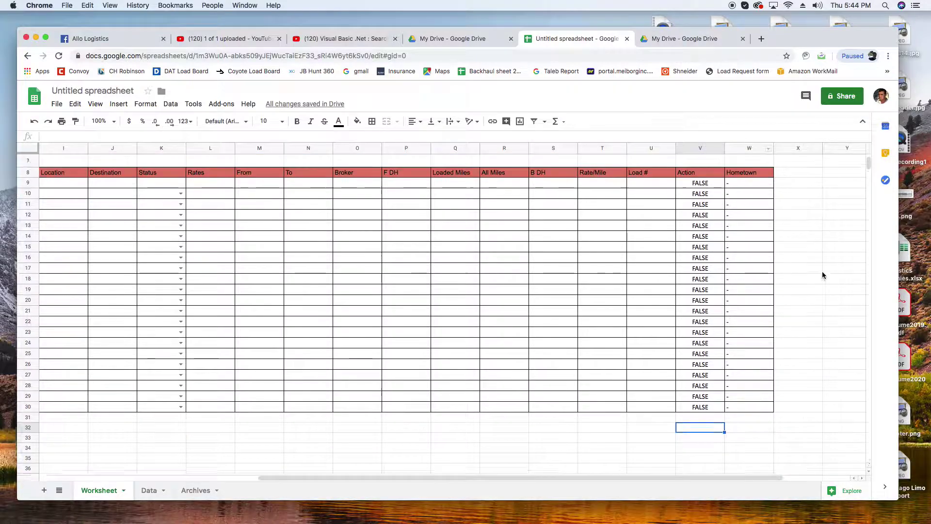
scroll(824, 273, "up", 3)
scroll(824, 273, "down", 3)
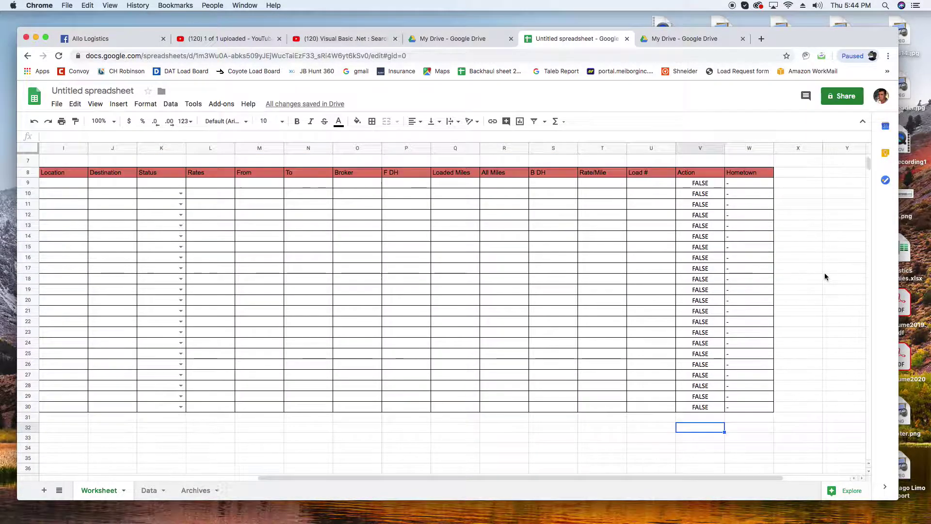
Hide the Action column V.
right_click(699, 150)
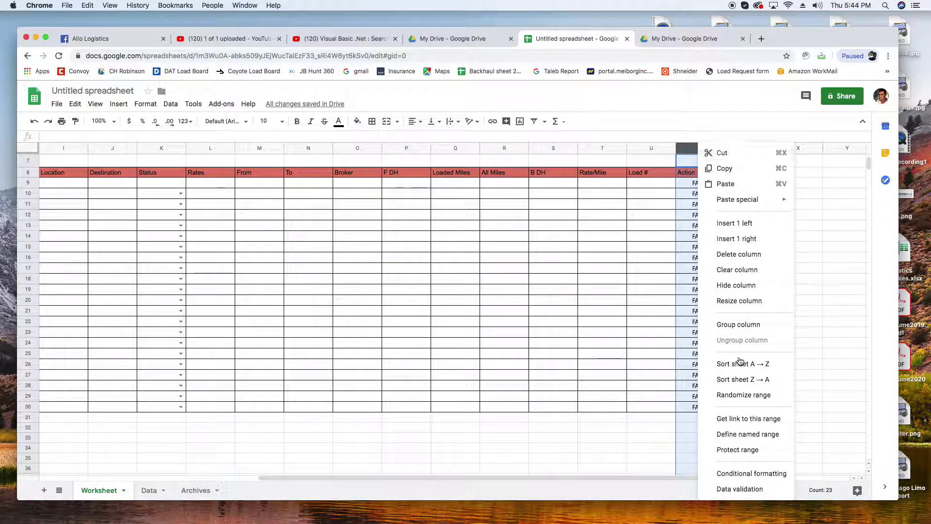
left_click(738, 285)
left_click(764, 321)
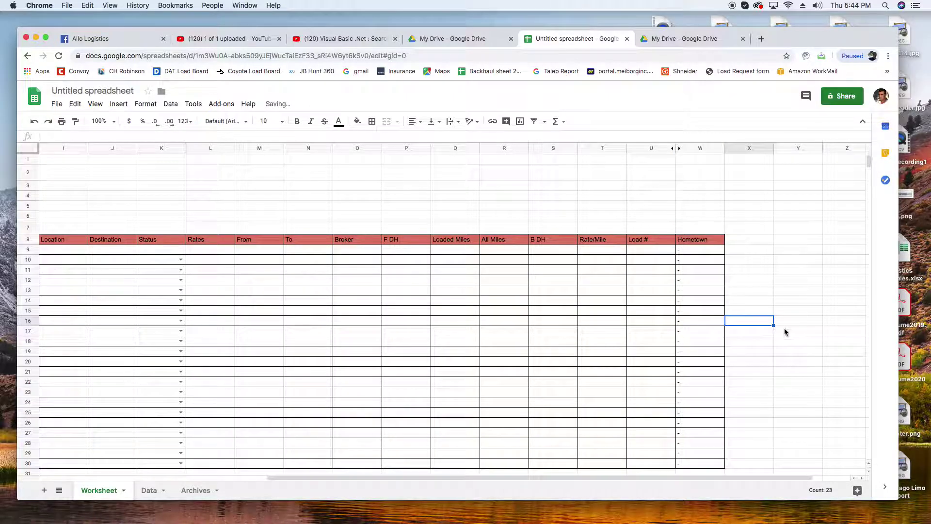
left_click_drag(673, 477, 232, 499)
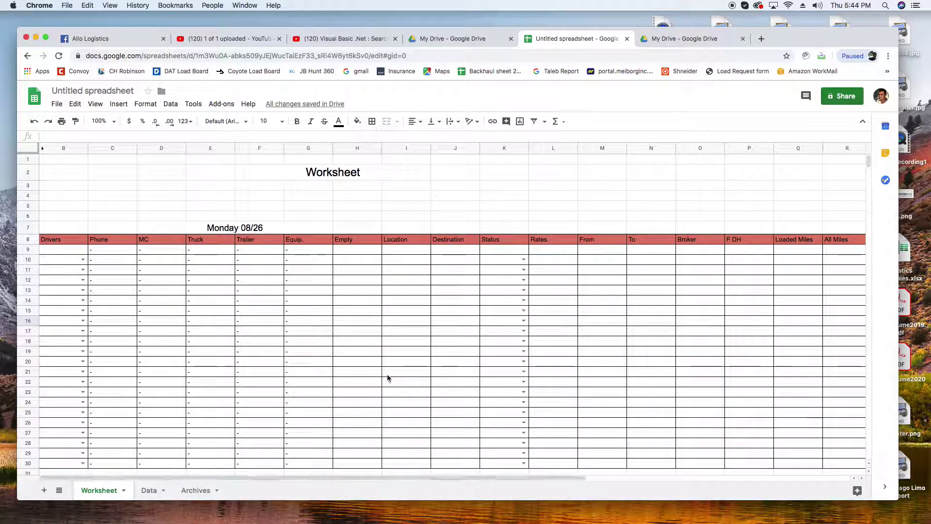
Hide row 9 and select cell C5.
right_click(28, 252)
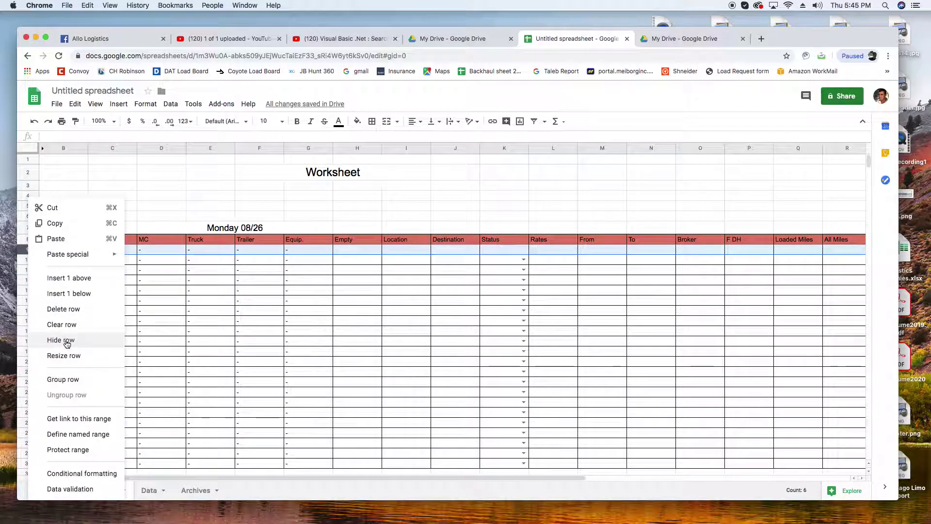
left_click(67, 341)
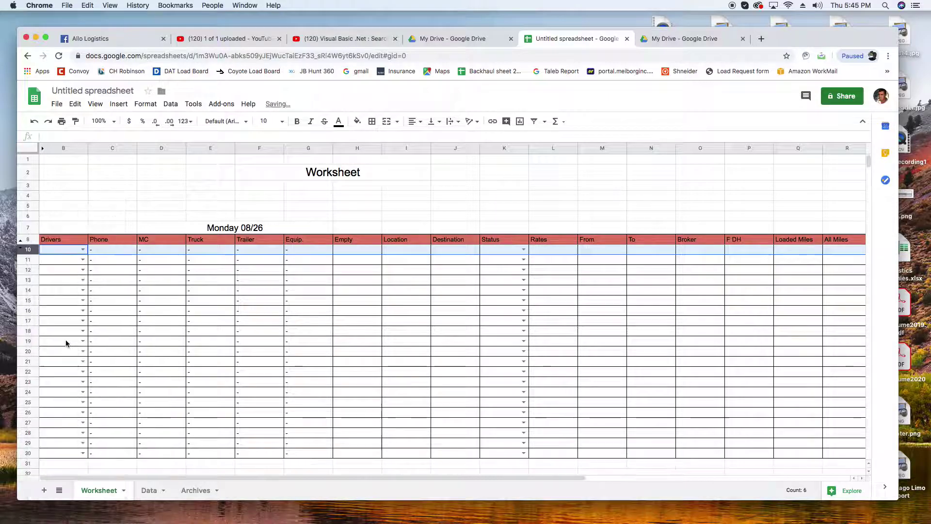
left_click(99, 207)
left_click_drag(323, 477, 219, 484)
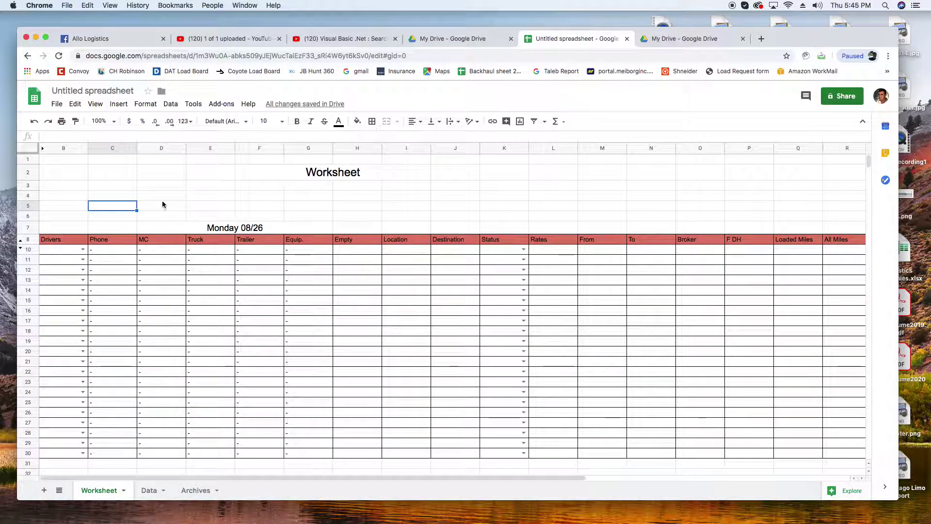
Open Conditional formatting and start replacing the C5 range with A1.
left_click(146, 104)
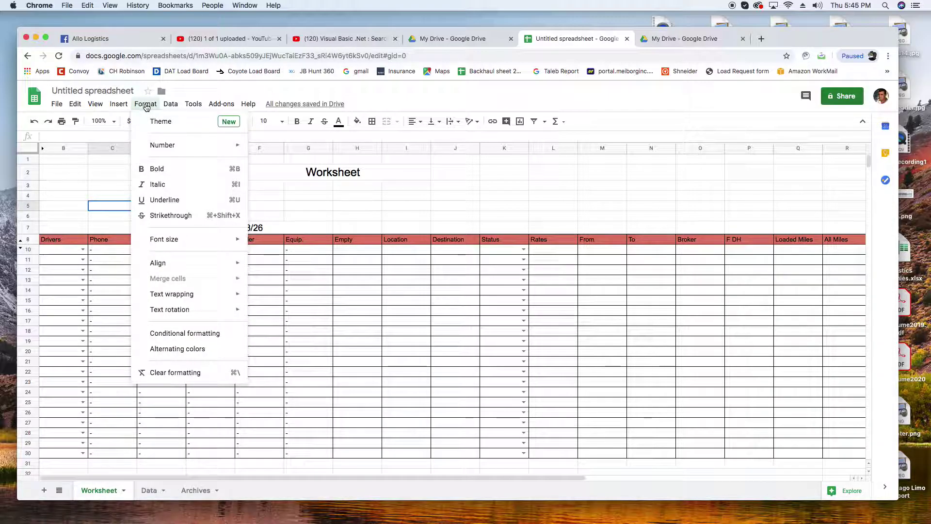
left_click(196, 334)
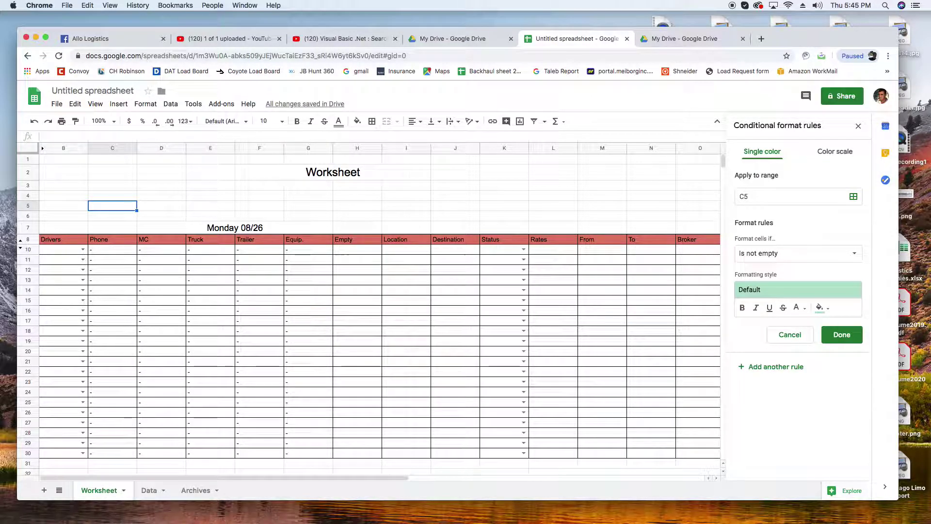
left_click(767, 200)
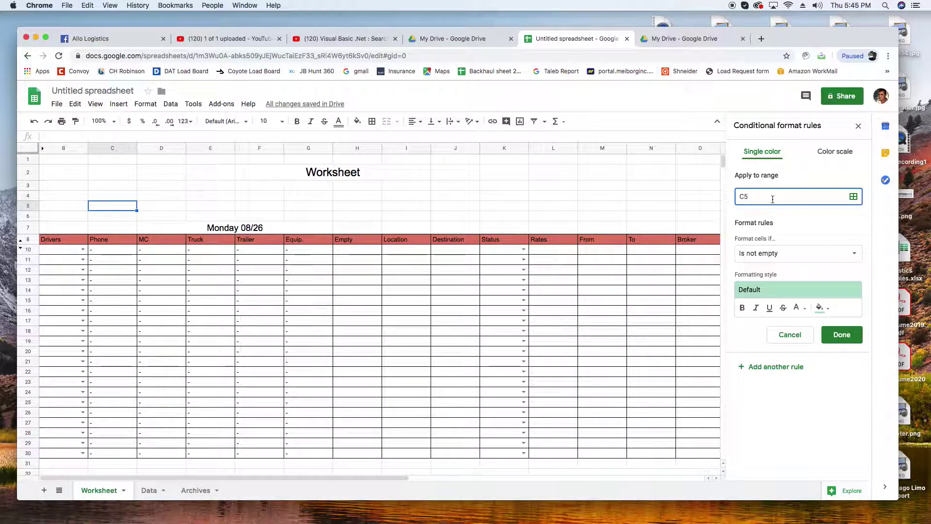
left_click_drag(775, 195, 732, 199)
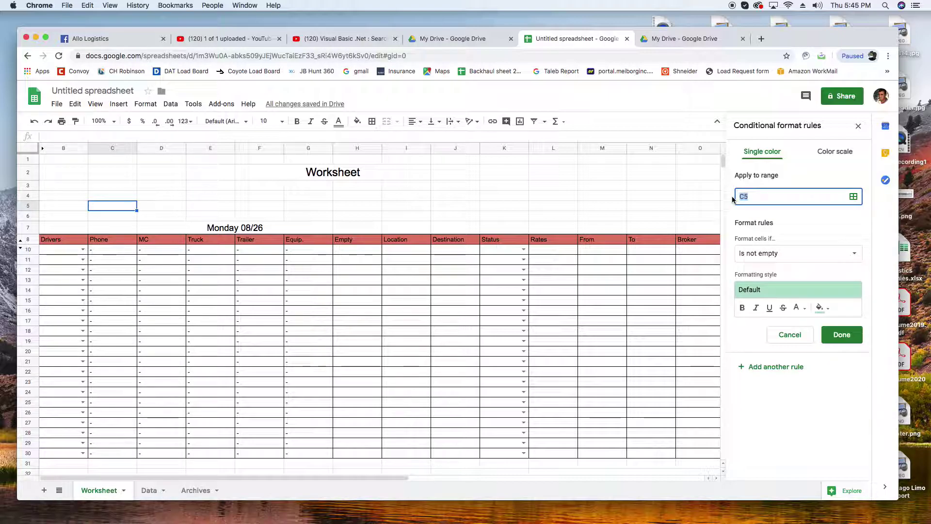
type("A1")
left_click(65, 160)
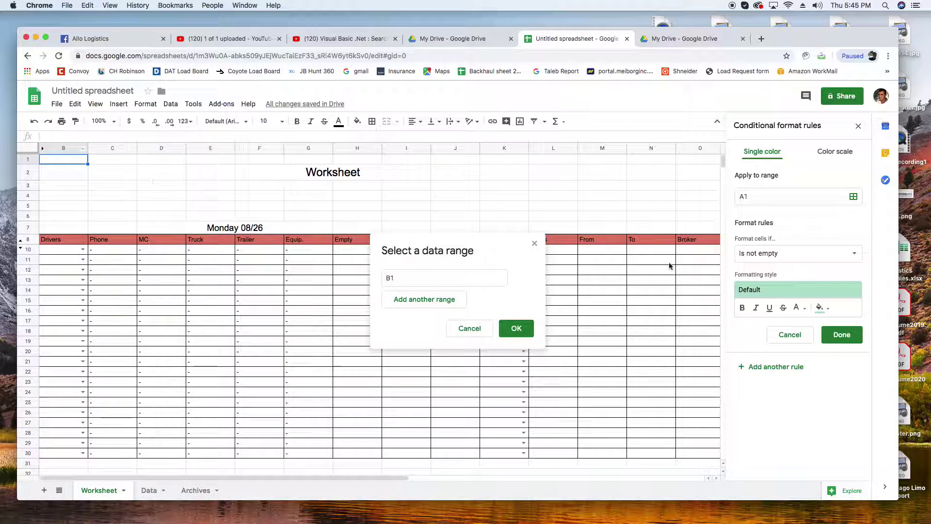
Enter A1:W1000 in the Select a data range dialog and confirm it.
left_click(765, 197)
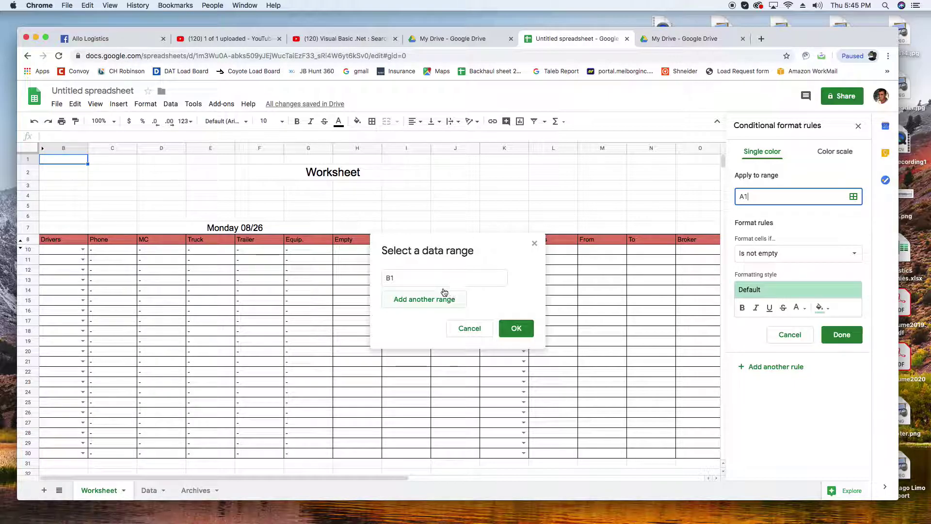
left_click(416, 278)
left_click_drag(415, 280, 381, 279)
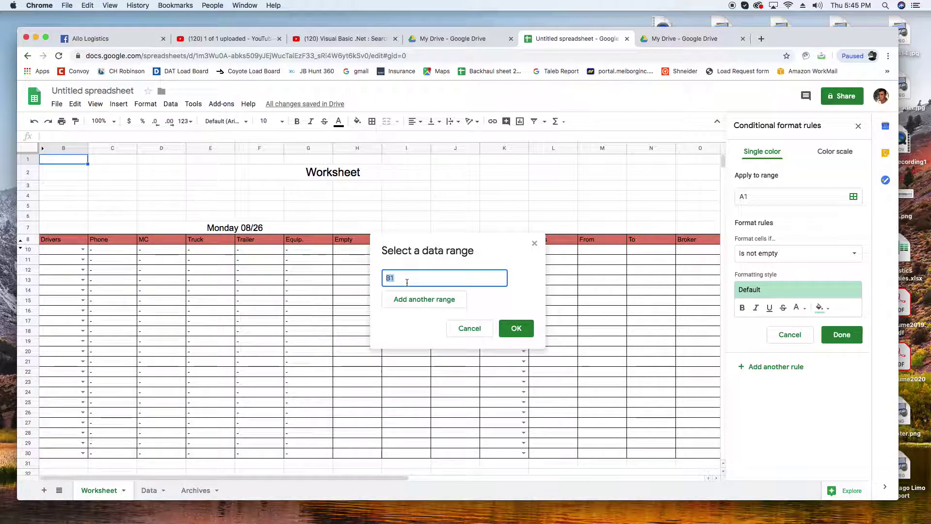
type("A1")
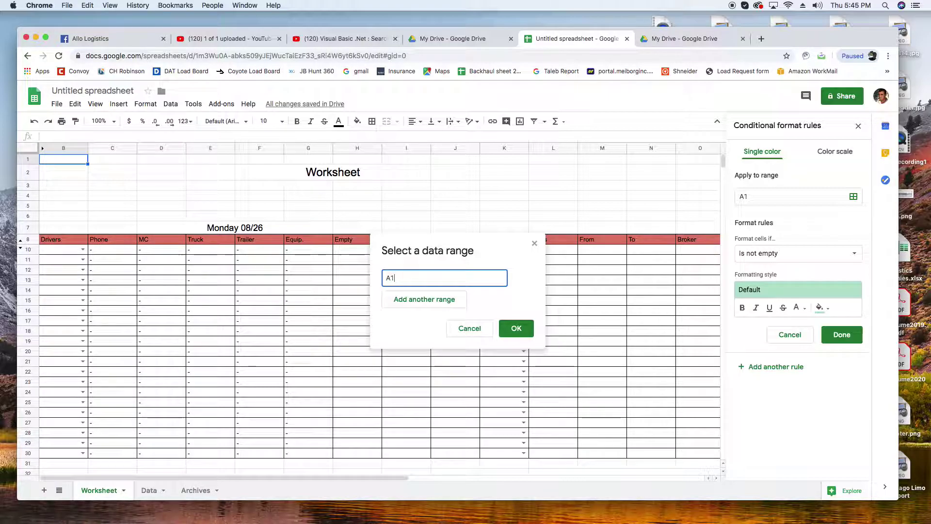
type(":W1000")
scroll(686, 348, "down", 5)
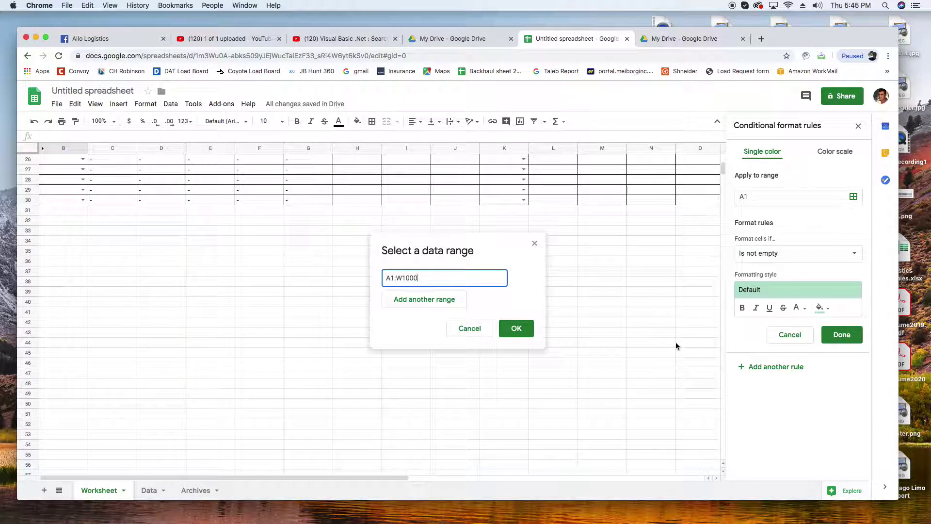
scroll(552, 354, "up", 1)
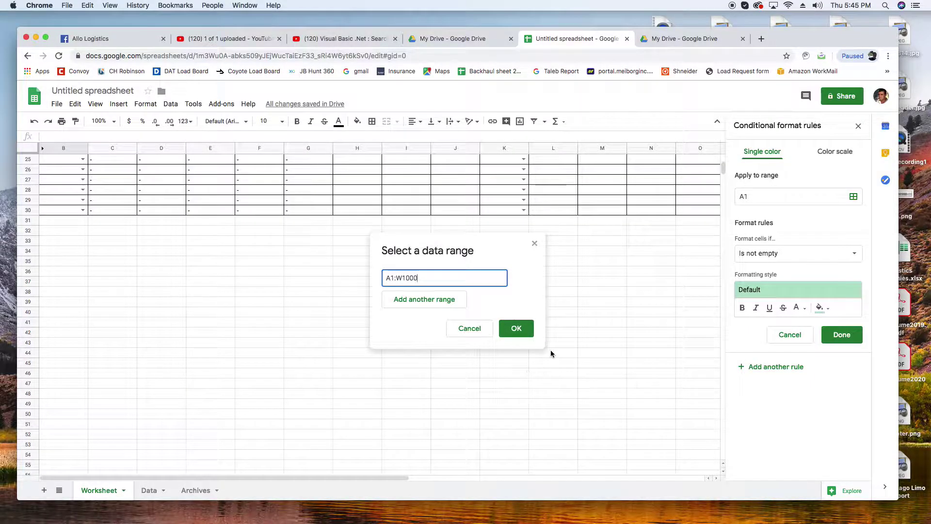
scroll(552, 353, "up", 5)
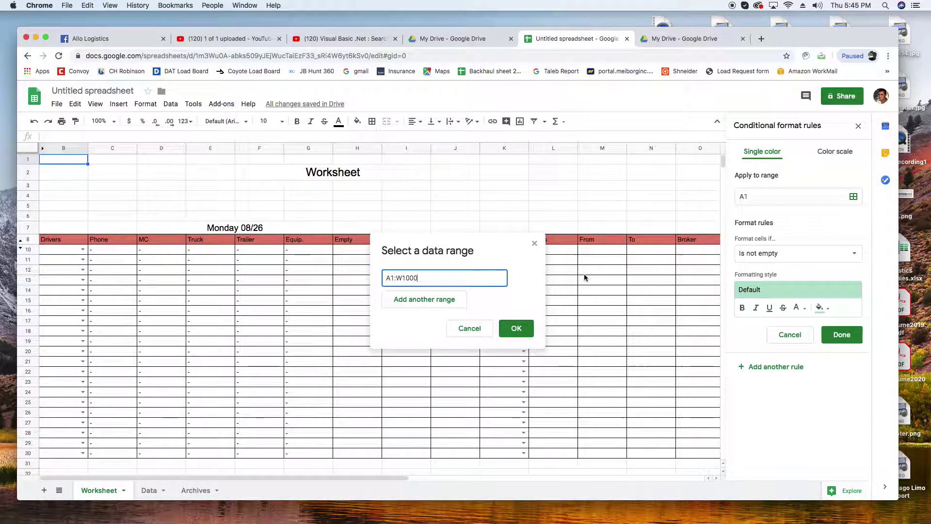
left_click_drag(386, 475, 267, 503)
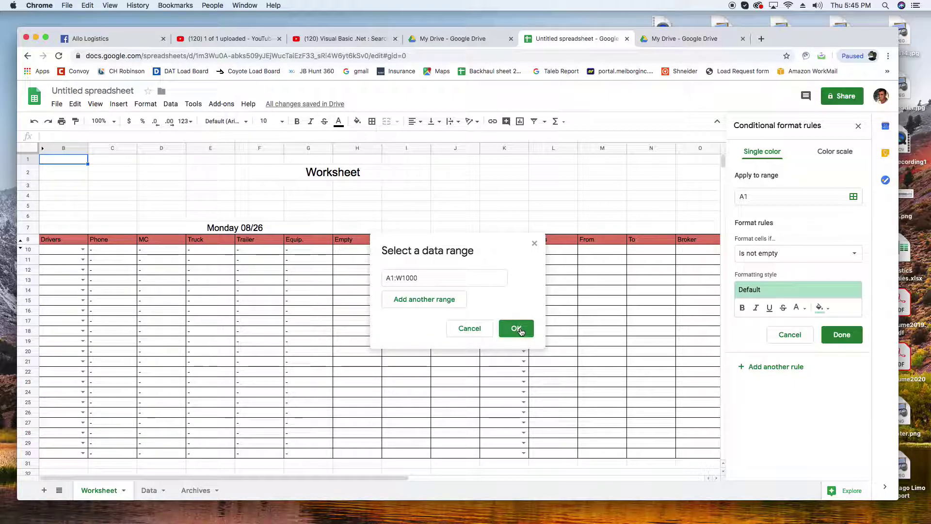
left_click(518, 329)
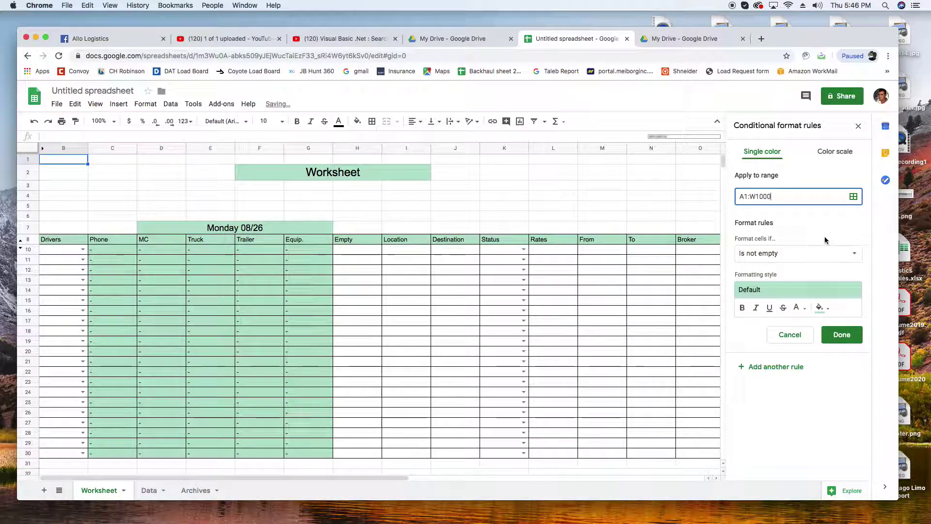
Set Custom formula is =$K1="ACTIVE" with a green fill and save the rule.
left_click(857, 256)
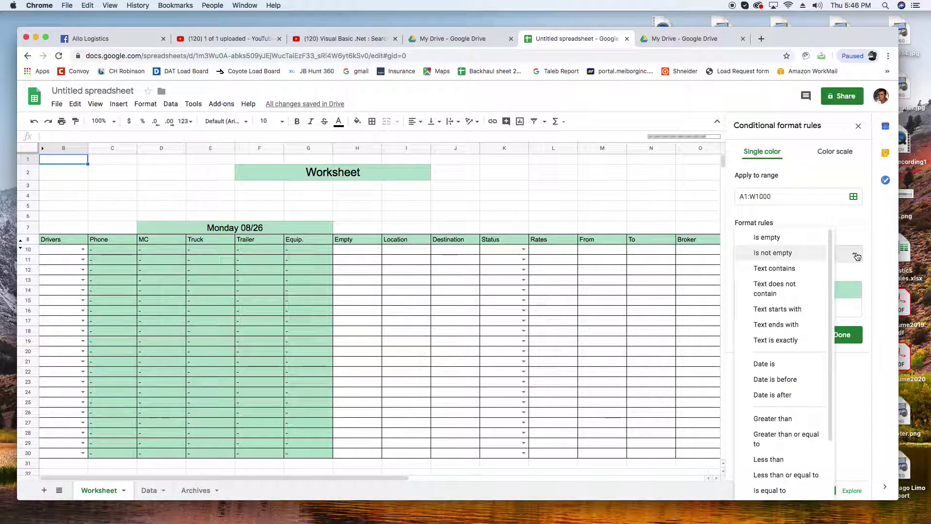
left_click(828, 485)
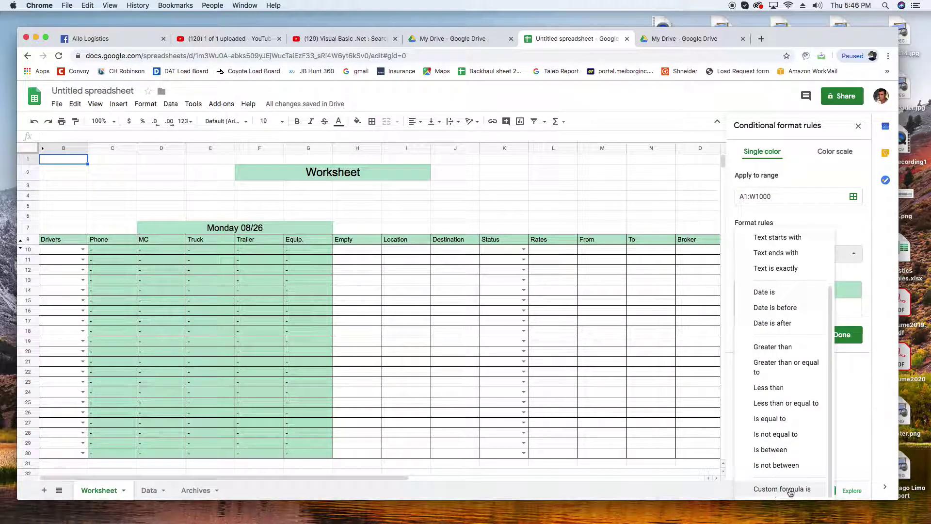
left_click(789, 491)
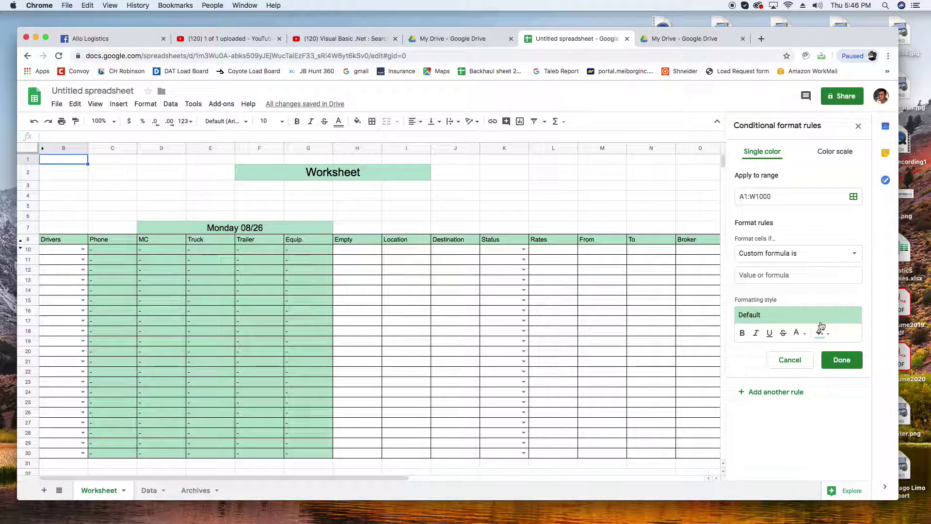
left_click(762, 277)
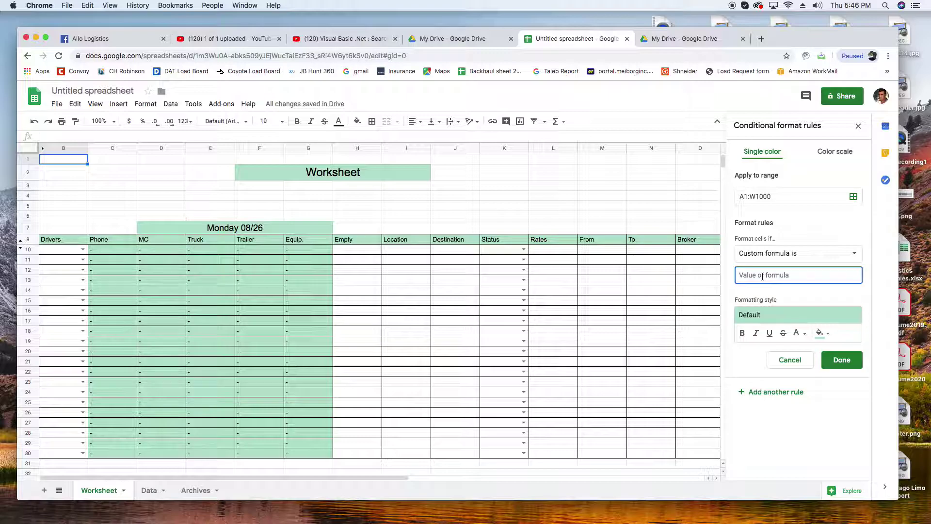
type("=")
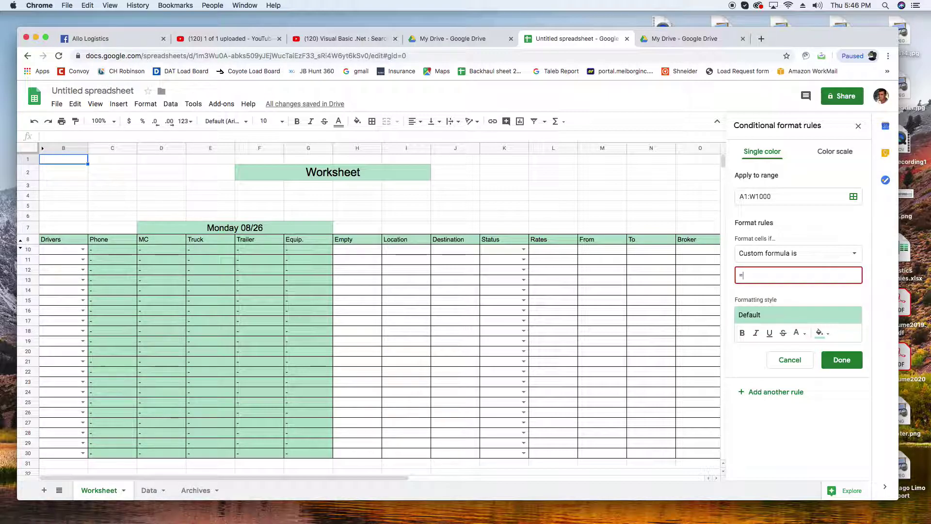
type("$K1")
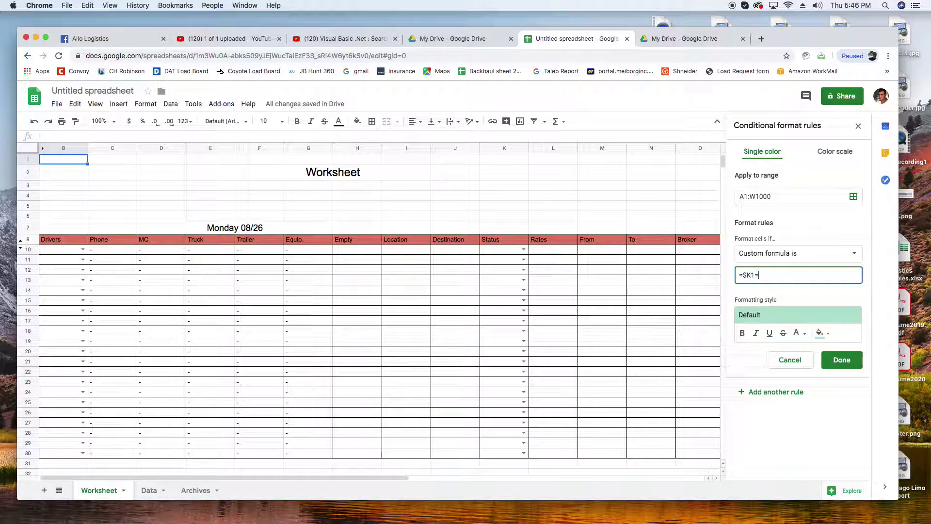
type("=")
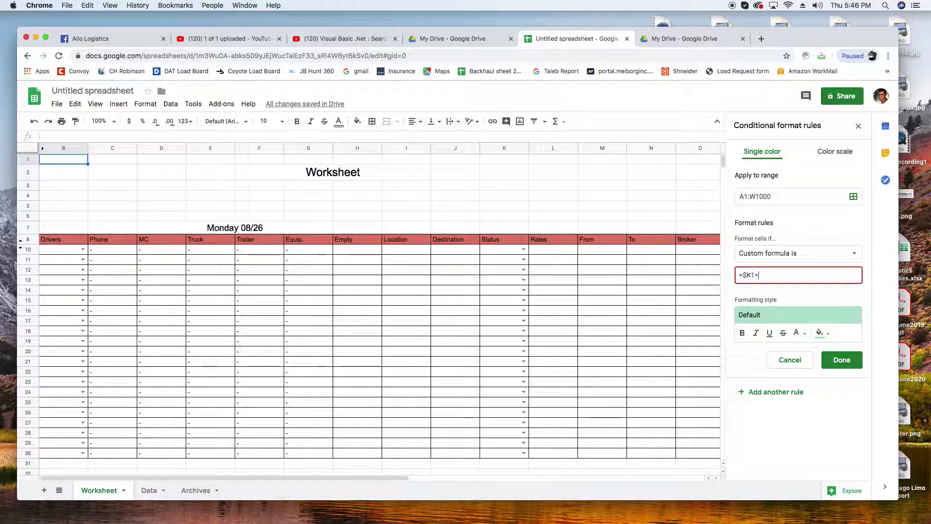
type("\"ACTIVE\"")
left_click(821, 334)
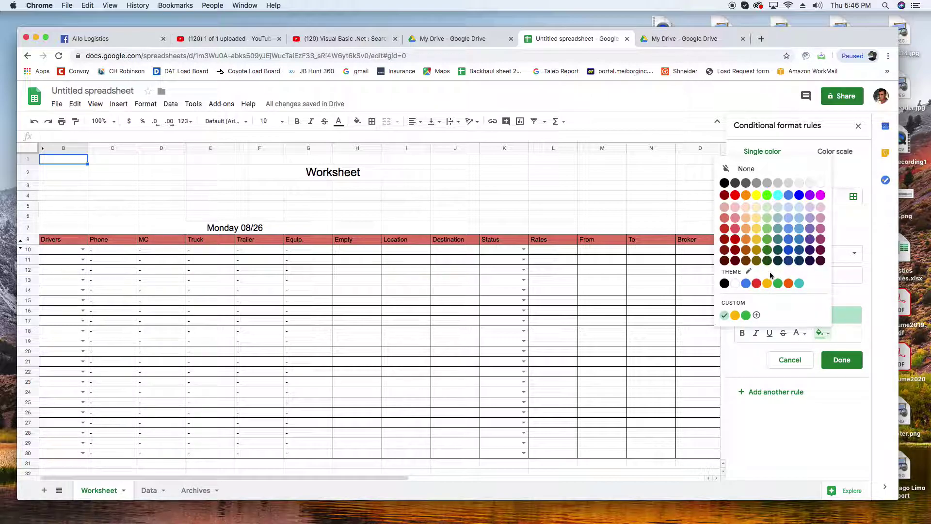
left_click(778, 284)
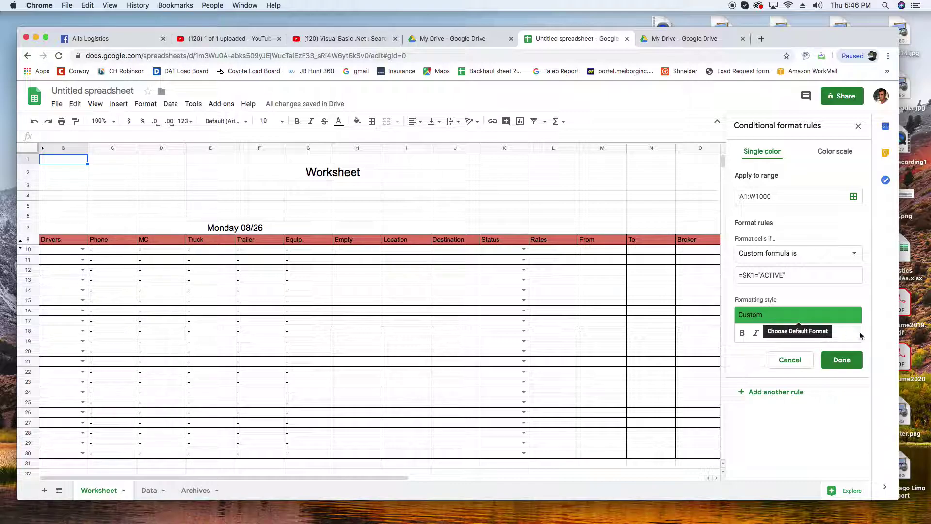
left_click(843, 361)
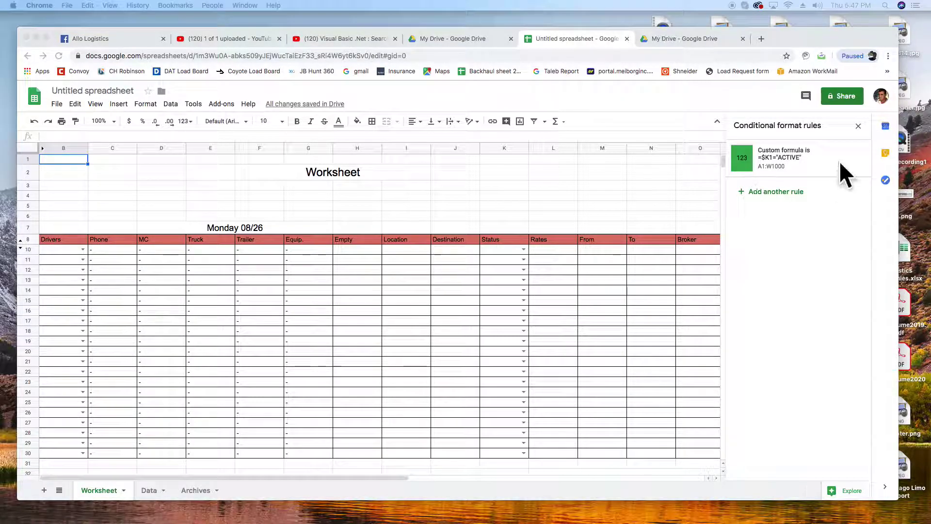
left_click(771, 194)
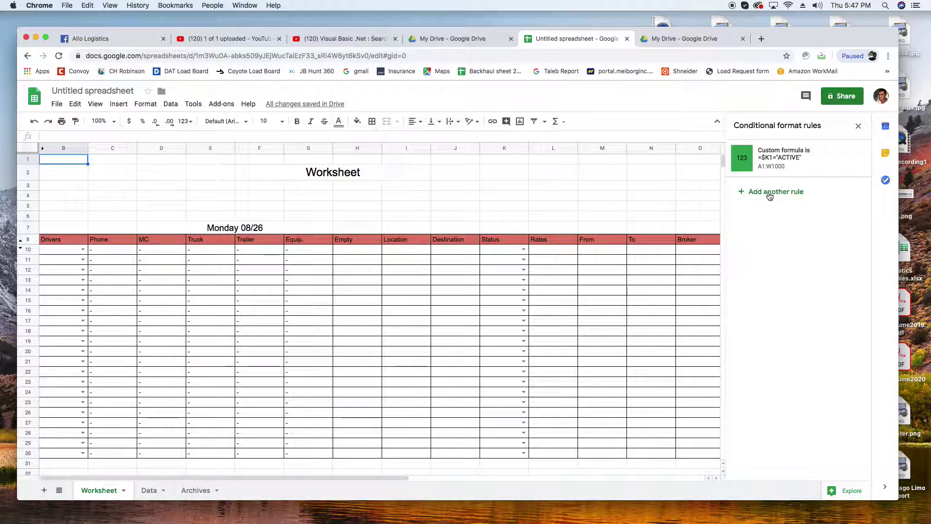
Set the new rule to range A1:W1000 with custom formula =$K1="ON HOLD".
left_click(759, 196)
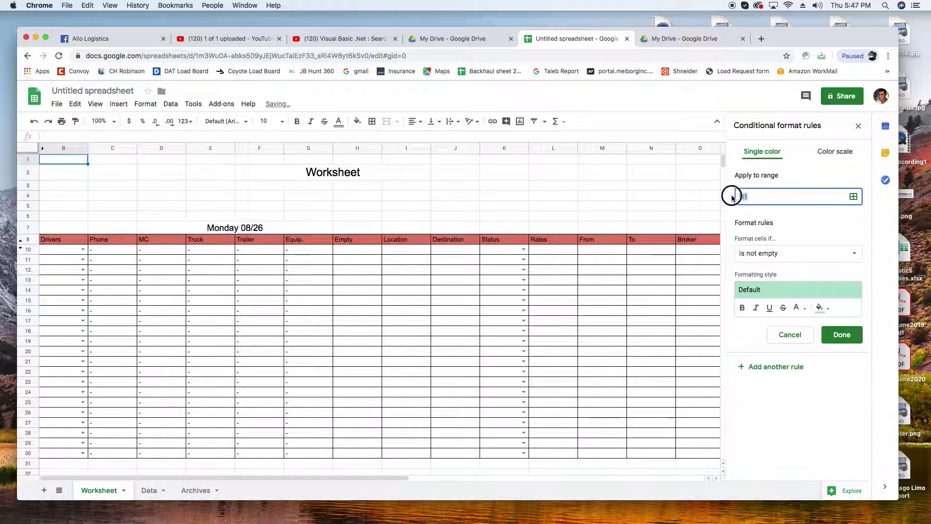
type("A1")
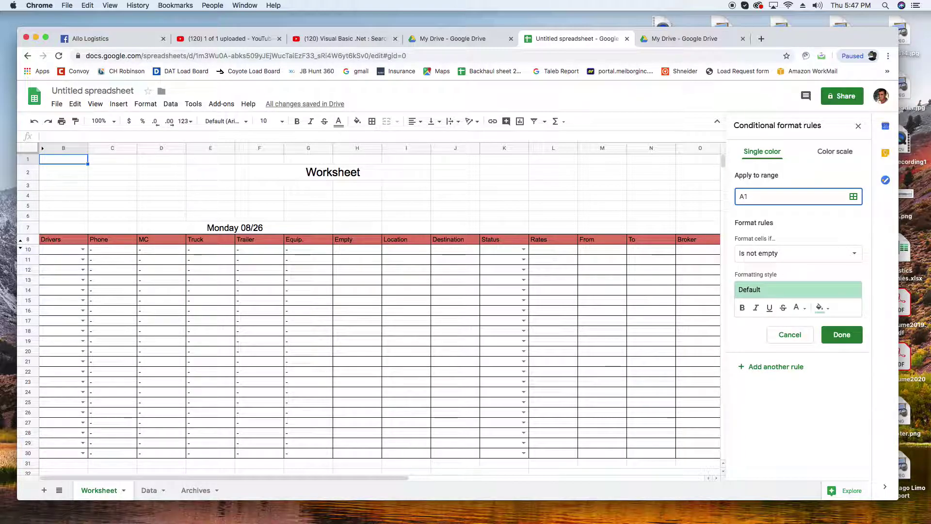
type(":W1000")
left_click(803, 227)
left_click(807, 254)
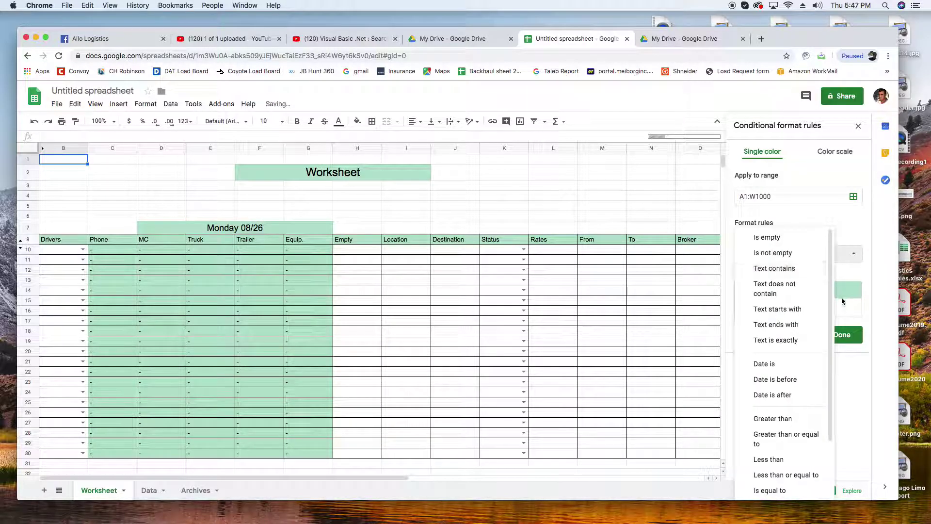
scroll(830, 376, "down", 3)
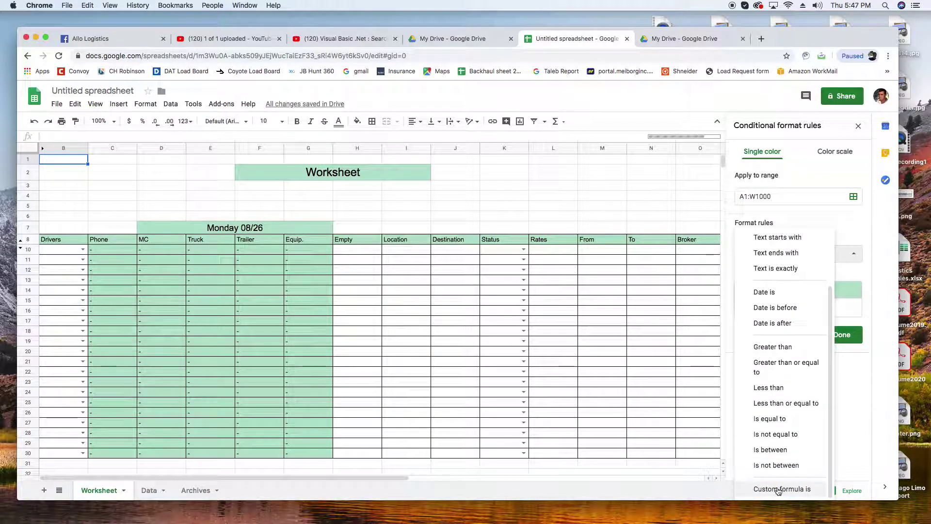
left_click(779, 489)
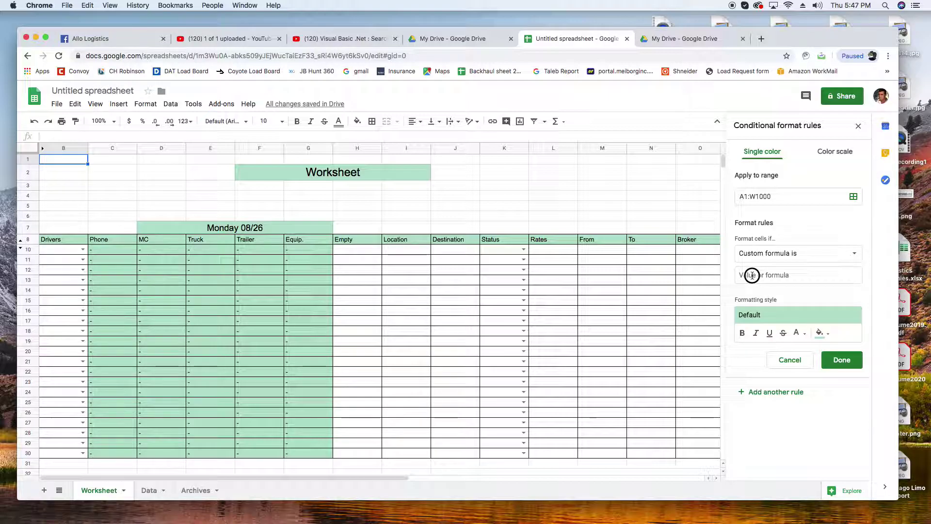
left_click(751, 275)
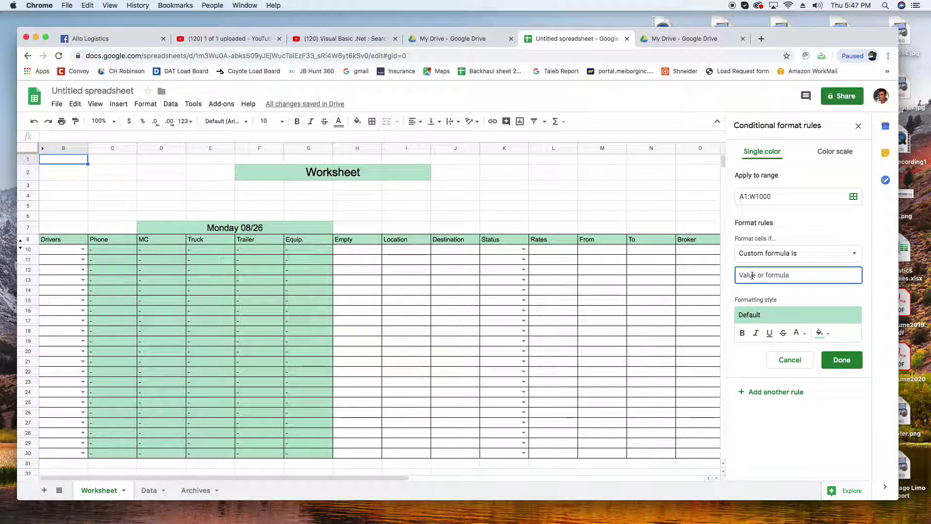
type("=")
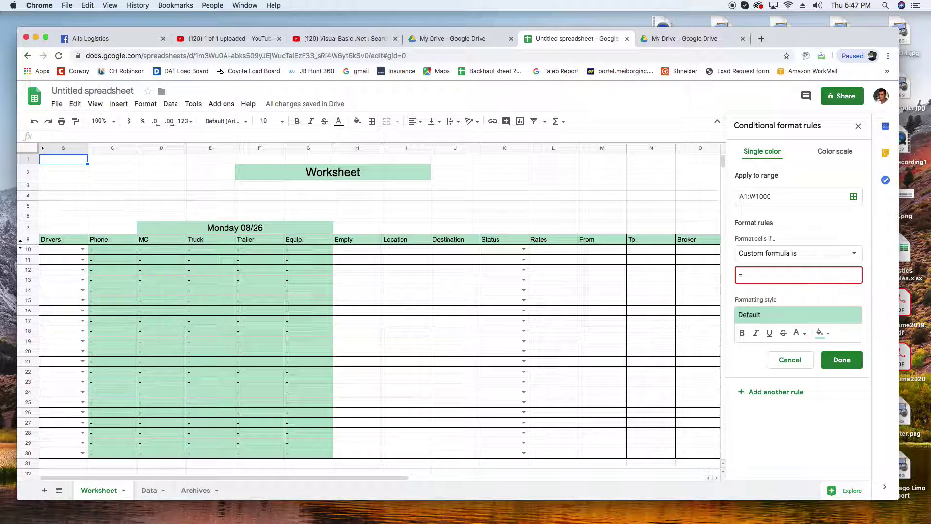
type("$")
key("BackSpace")
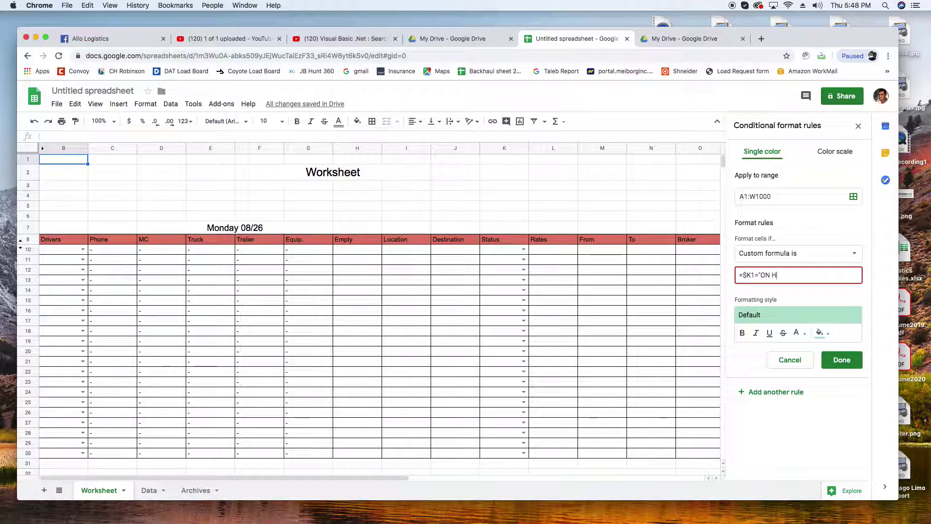
type("OLD\"")
Fill ON HOLD rows yellow and save the rule.
left_click(825, 332)
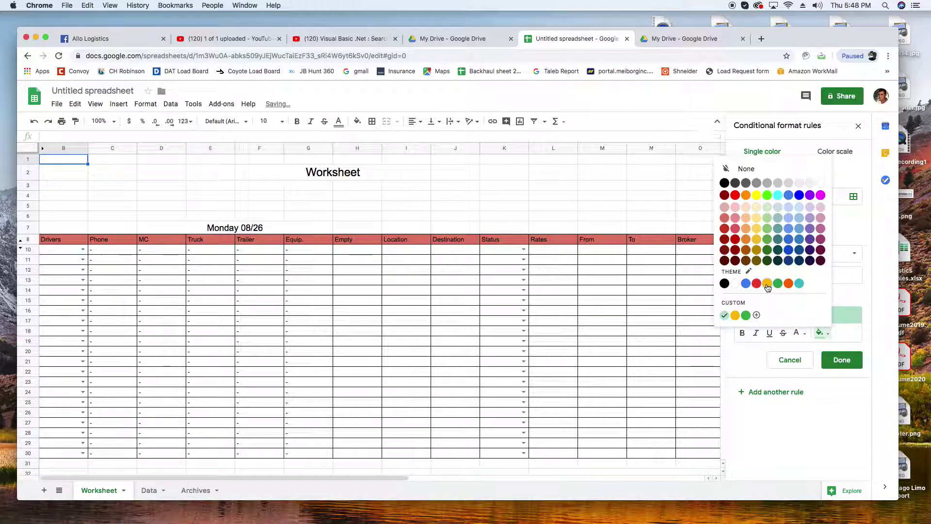
left_click(767, 284)
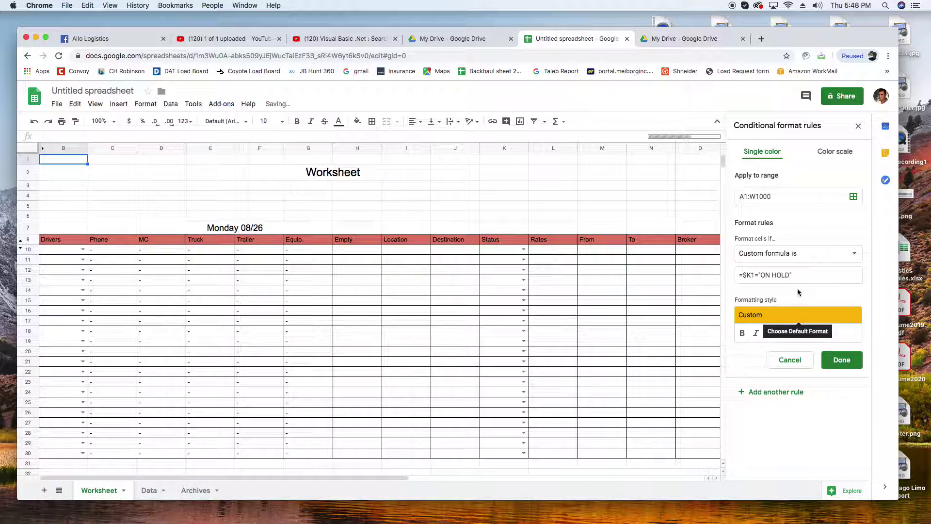
left_click(841, 361)
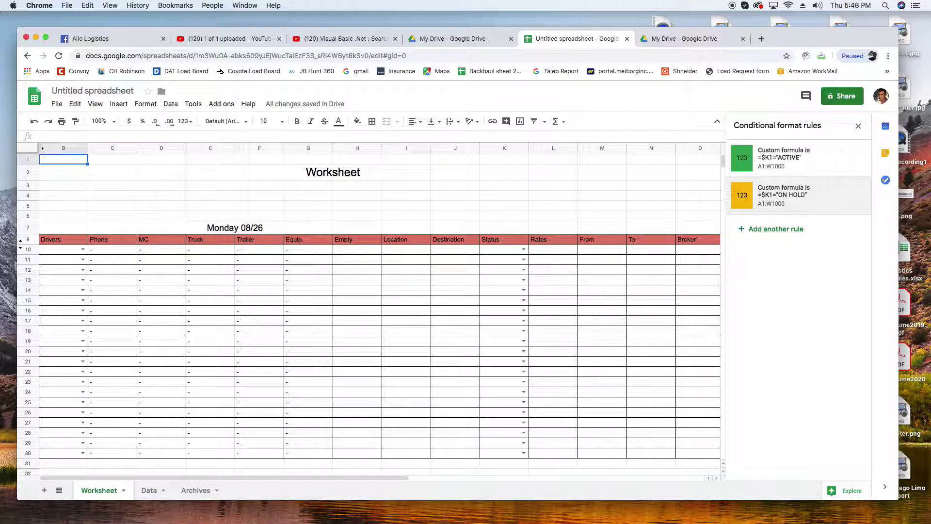
left_click(770, 230)
Create a rule on A1:W1000 with custom formula =$K1="URGENT".
left_click(768, 232)
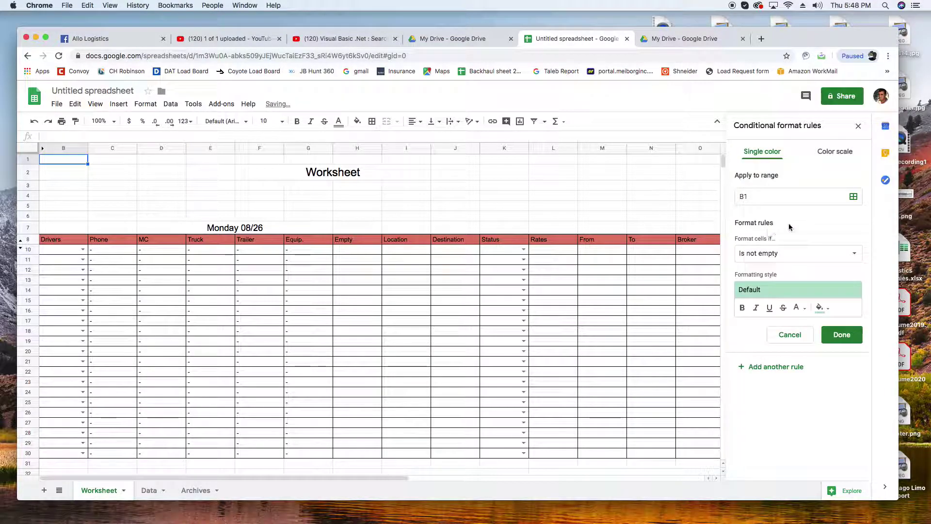
left_click_drag(769, 195, 736, 197)
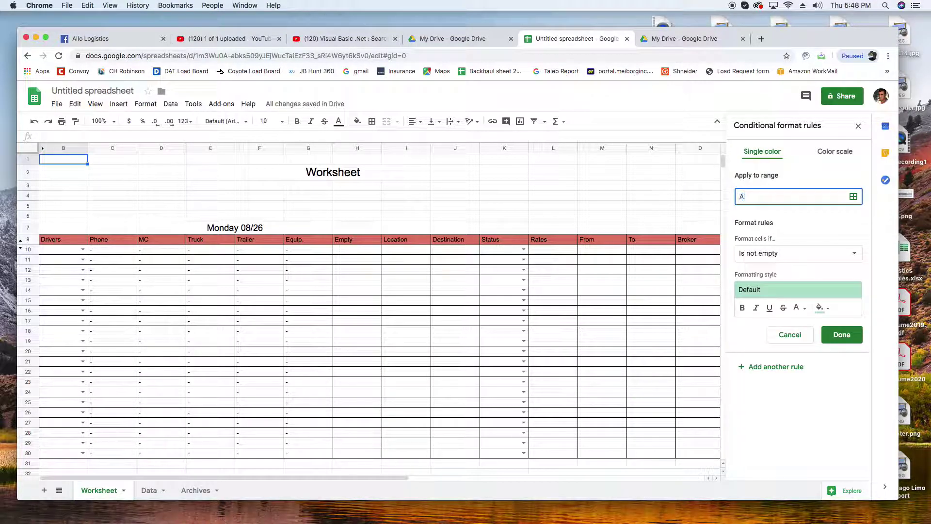
type("A1:W1000")
left_click(805, 222)
left_click(813, 253)
left_click_drag(831, 409, 831, 465)
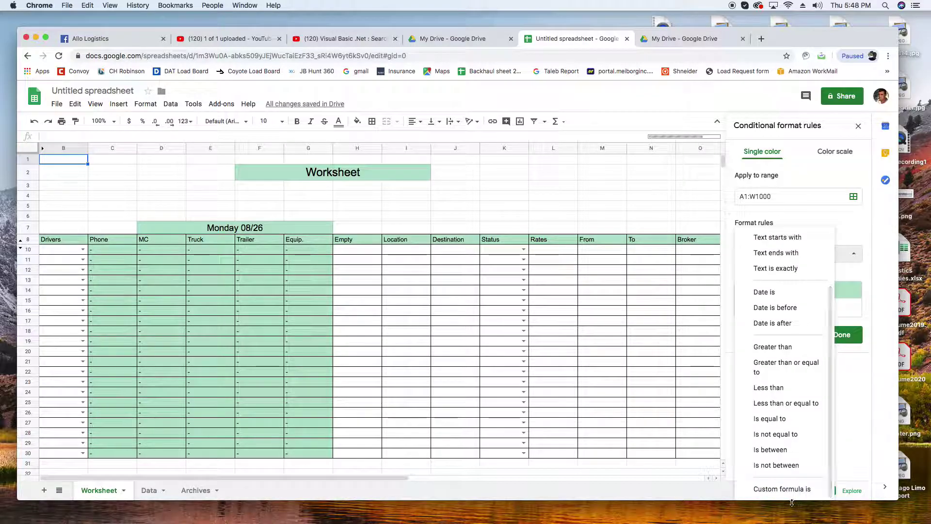
left_click(778, 489)
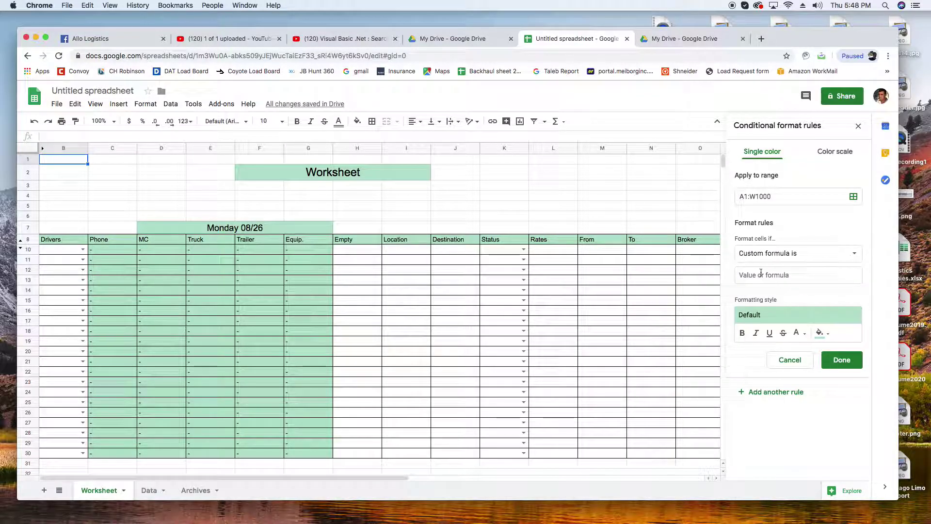
left_click(761, 274)
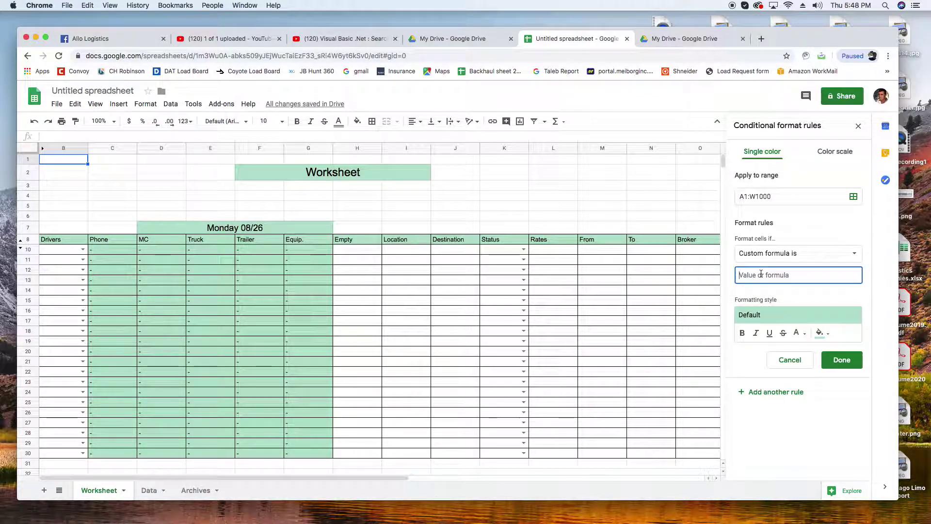
type("=")
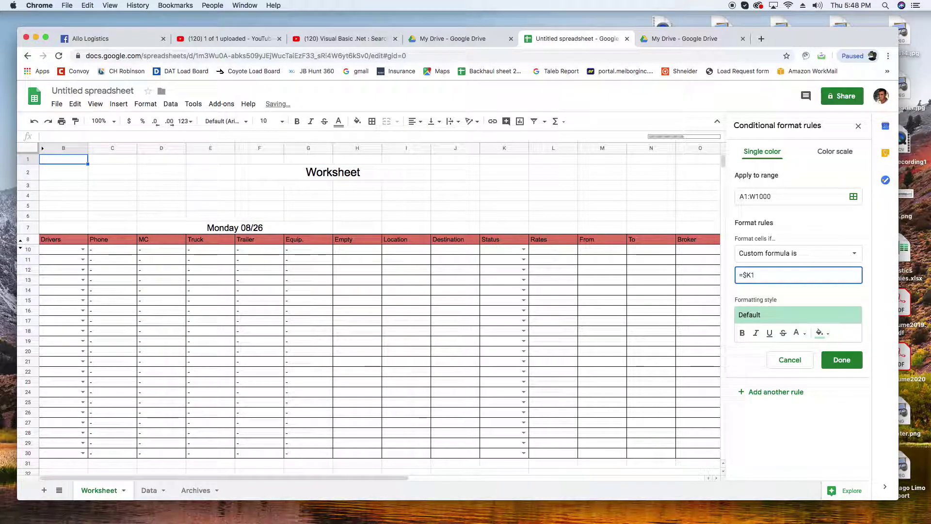
type("=")
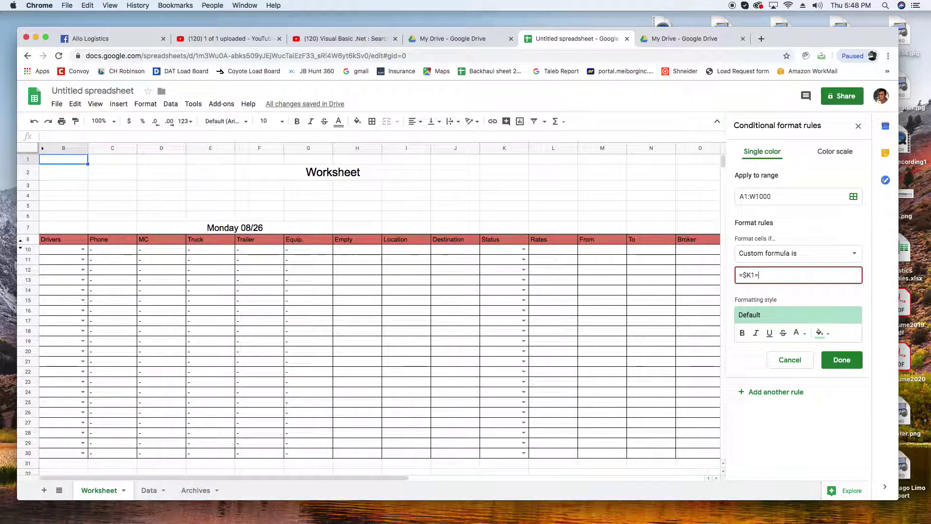
type("\"URGEN")
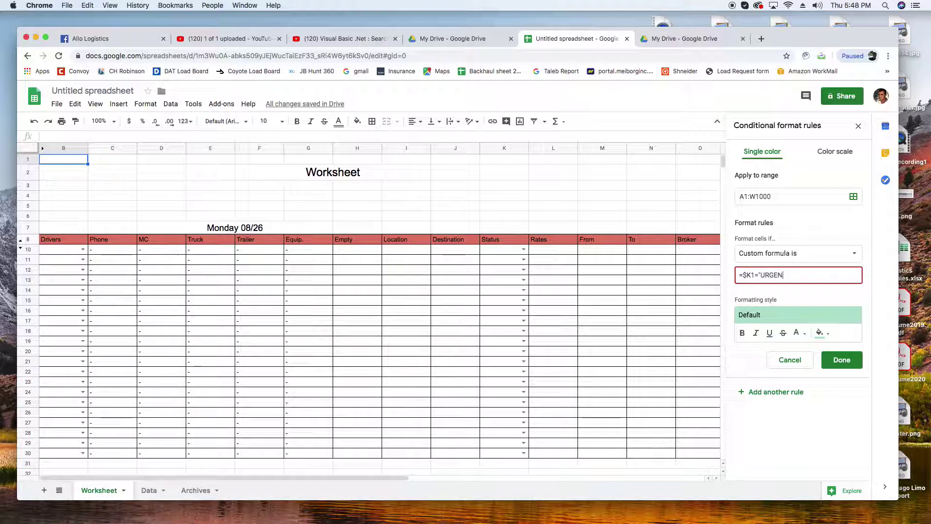
type("T")
Style URGENT rows with red fill and bold white text, and save the rule.
left_click(819, 333)
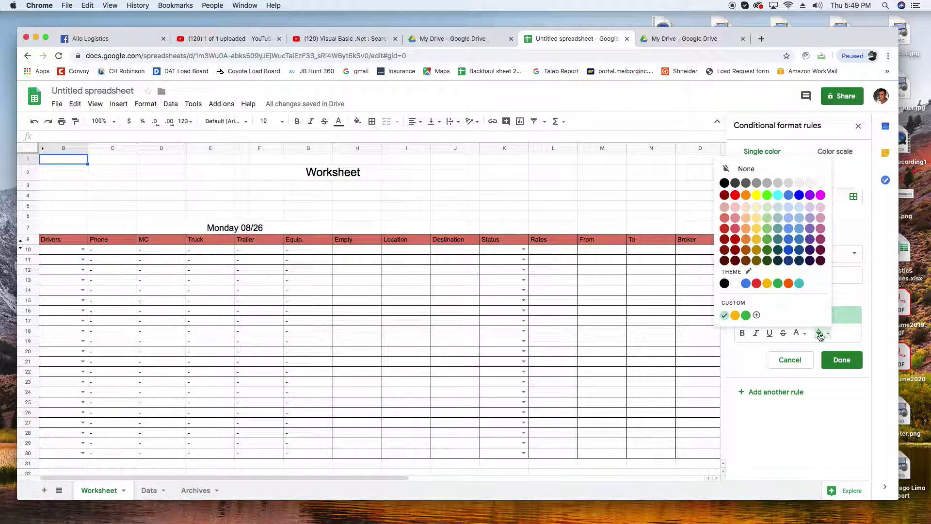
left_click(757, 285)
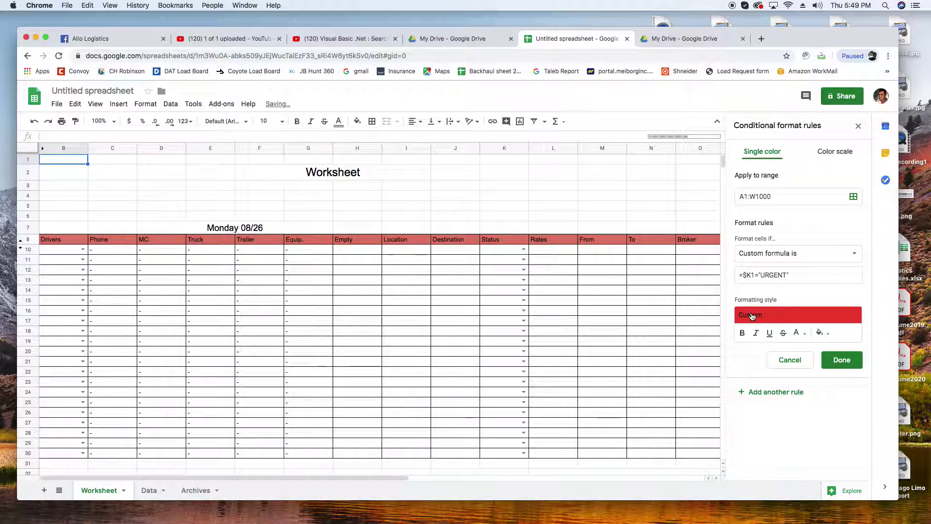
left_click(797, 332)
left_click(712, 284)
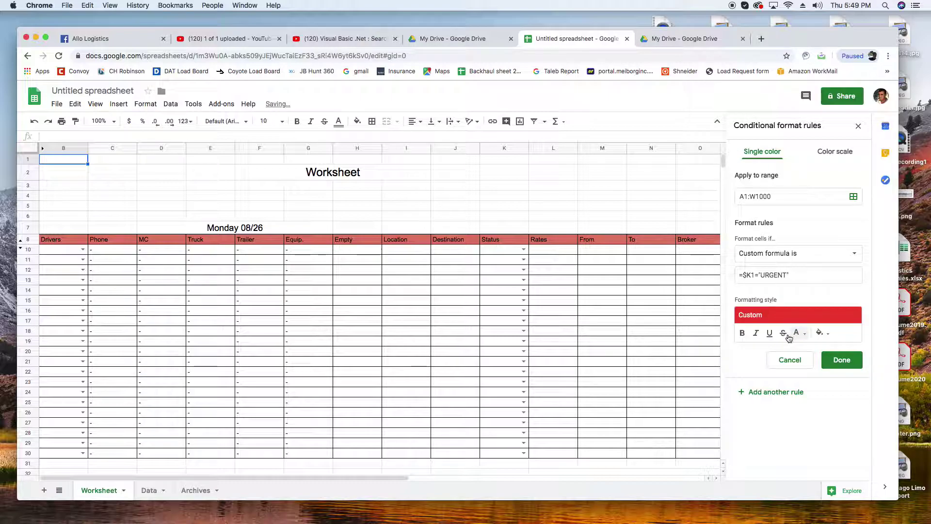
left_click(742, 332)
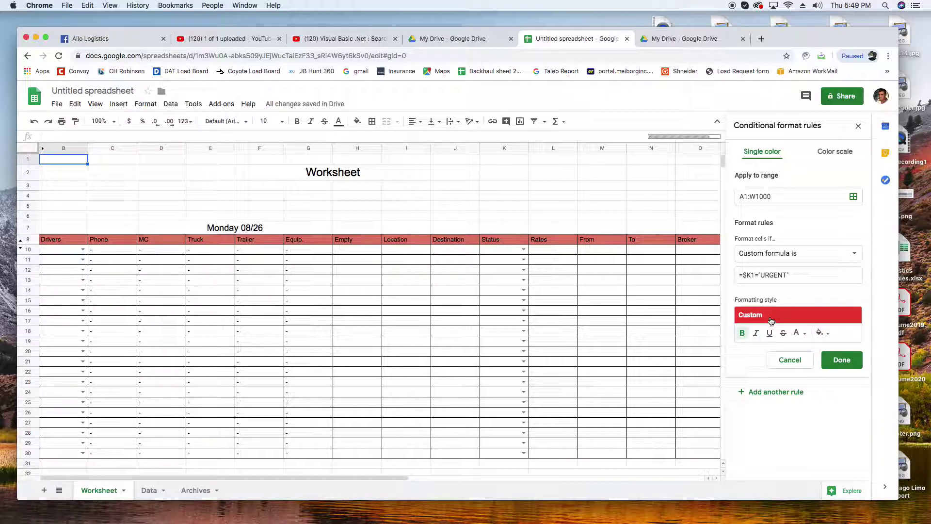
left_click(844, 360)
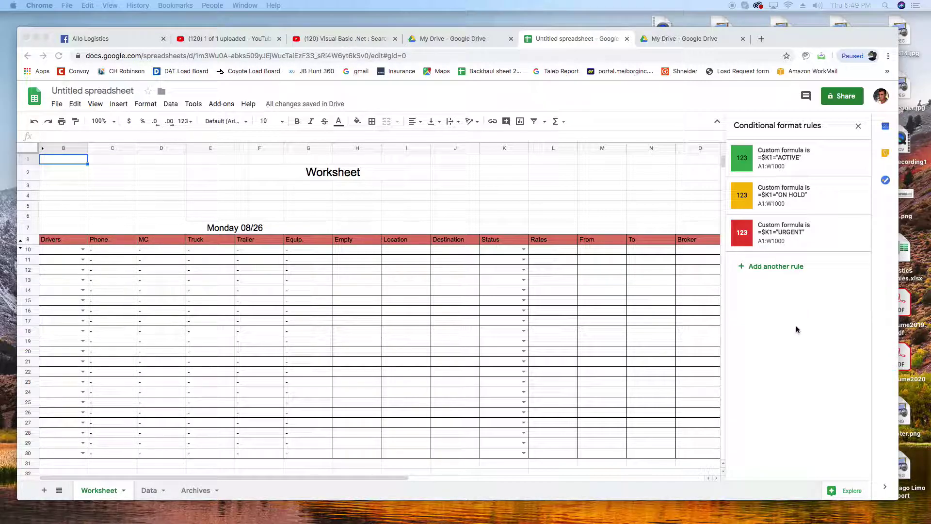
left_click(759, 266)
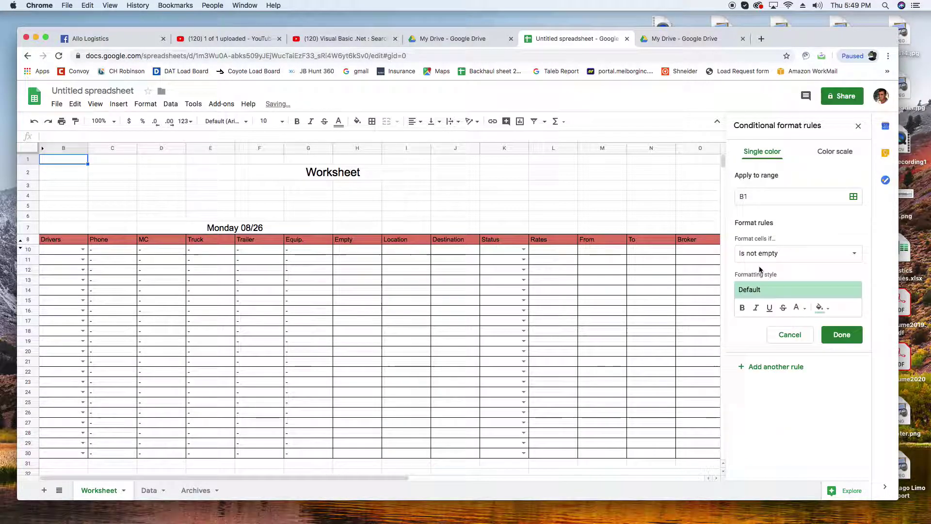
Set the new rule to range A1:W1000 with custom formula =$K1="BOOKED".
left_click(755, 197)
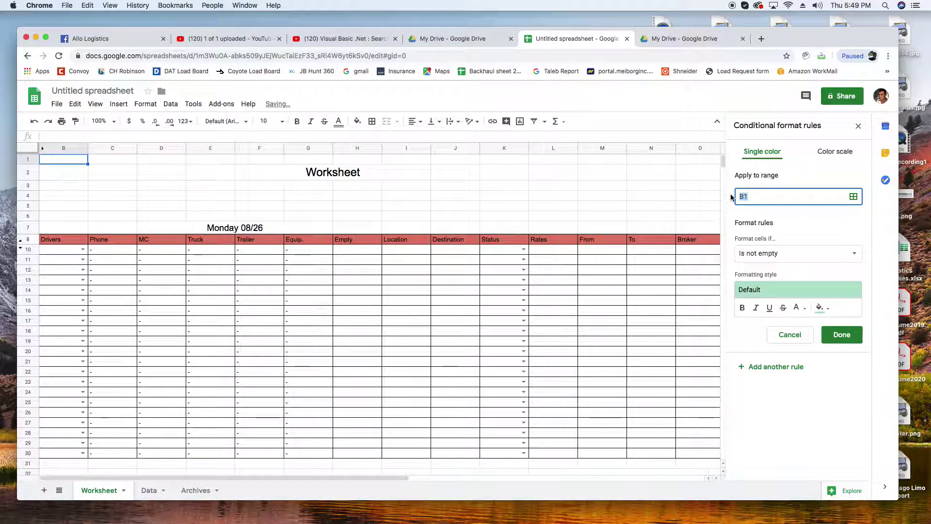
type("A1:")
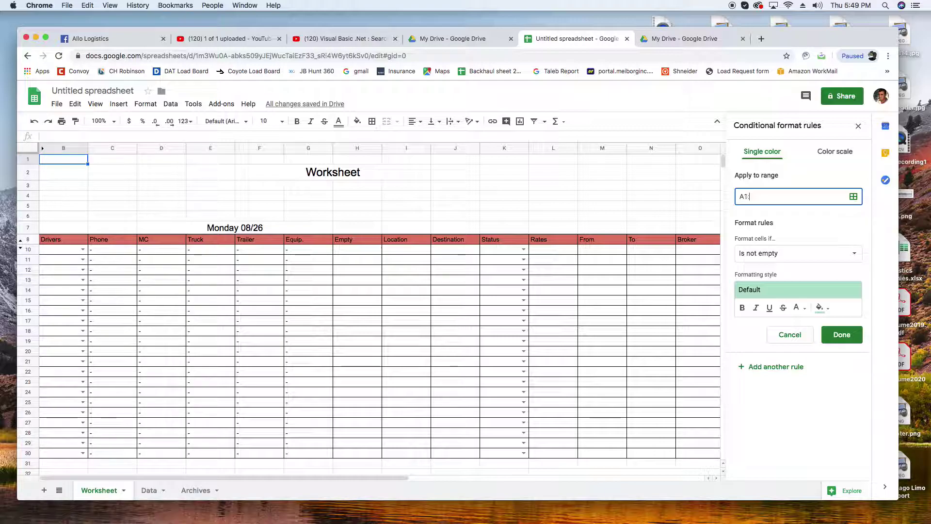
type("W1000")
left_click(798, 257)
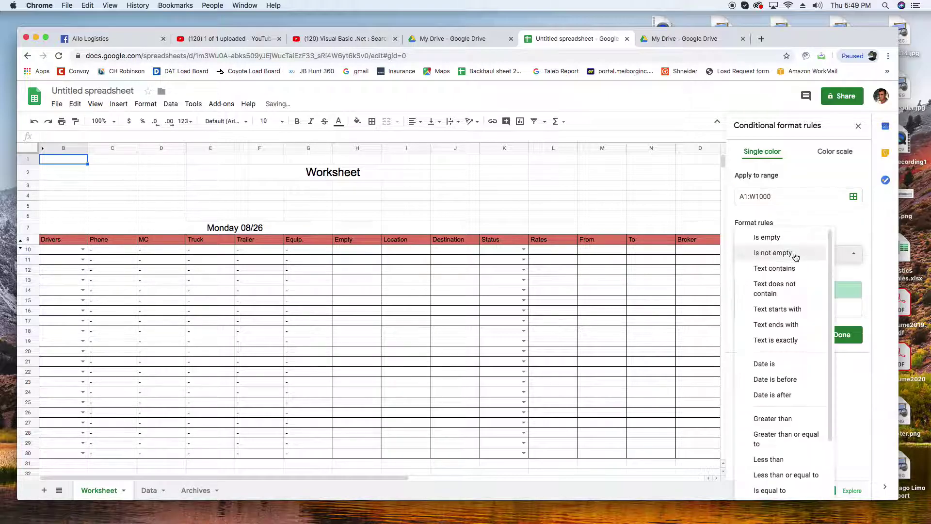
scroll(824, 339, "down", 3)
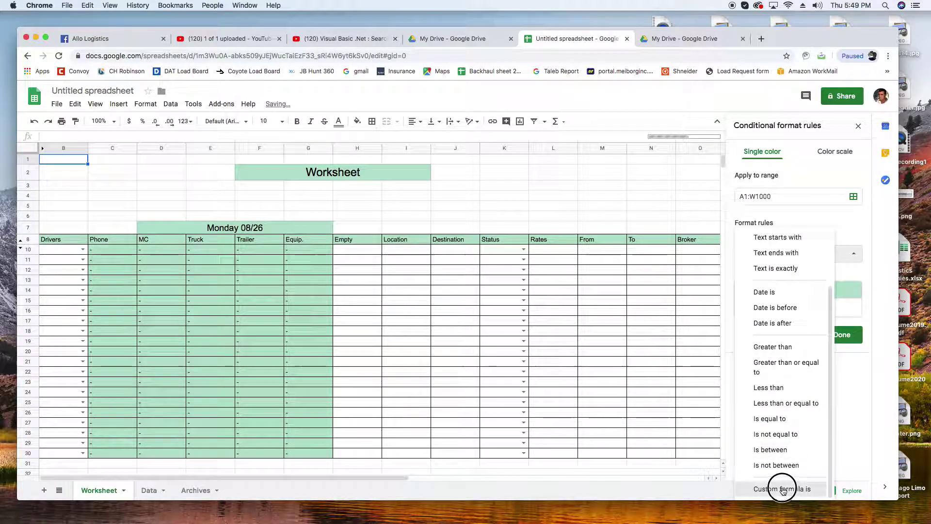
left_click(773, 489)
left_click(752, 275)
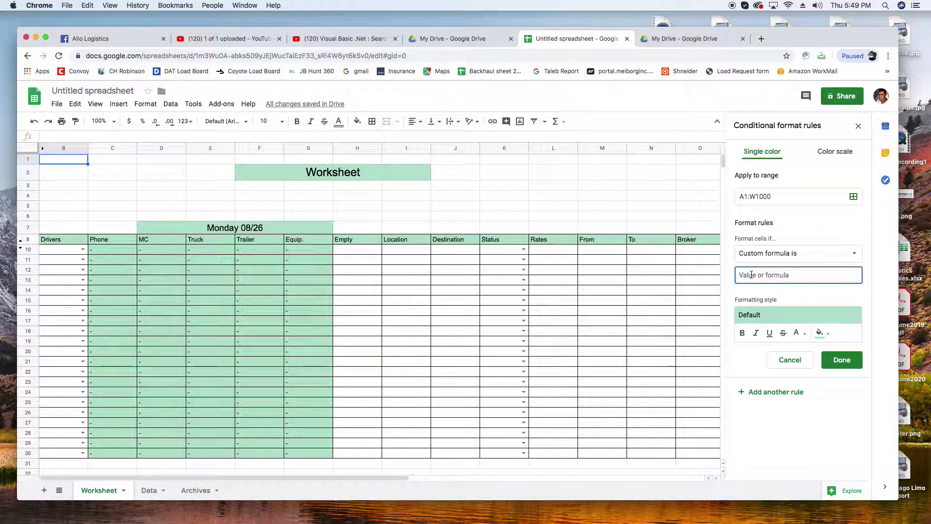
type("+")
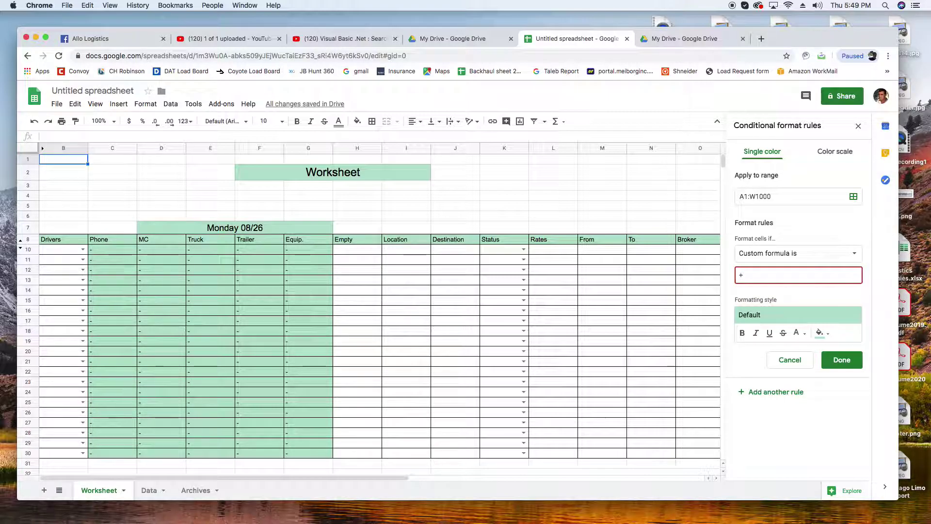
type("$K1")
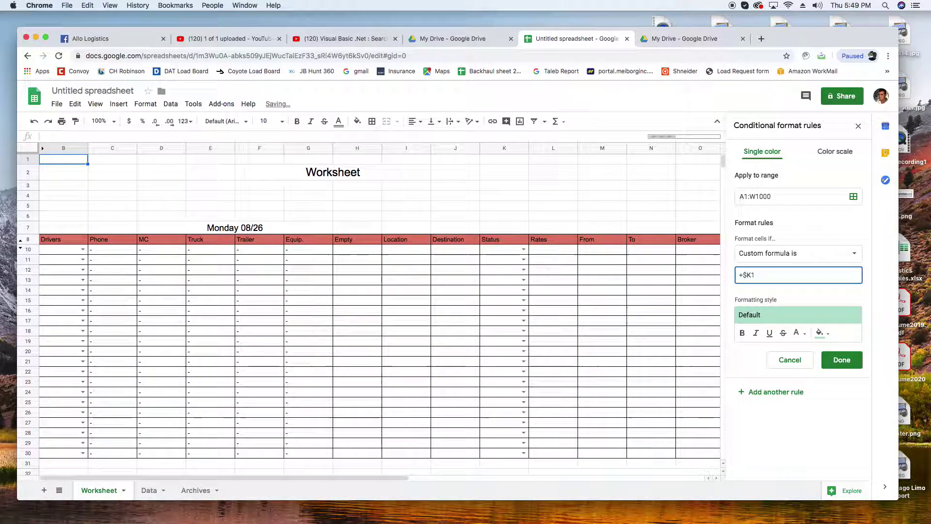
type("=")
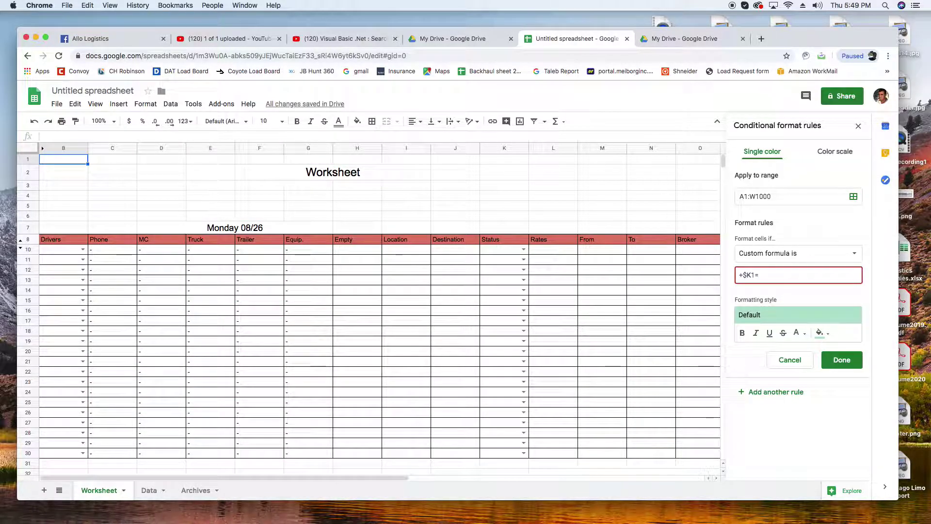
type("\"BOOKED")
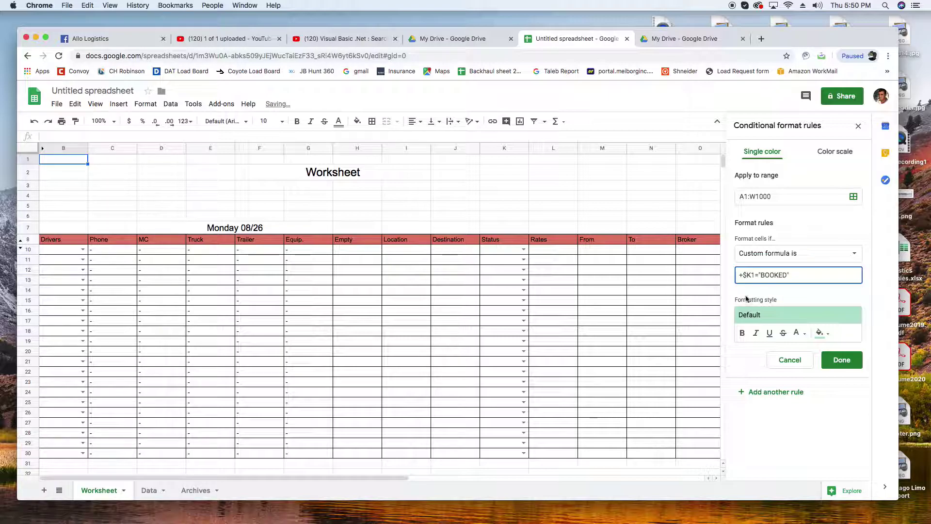
Give BOOKED rows black text and light grey fill, and save the rule.
left_click(819, 334)
left_click(797, 334)
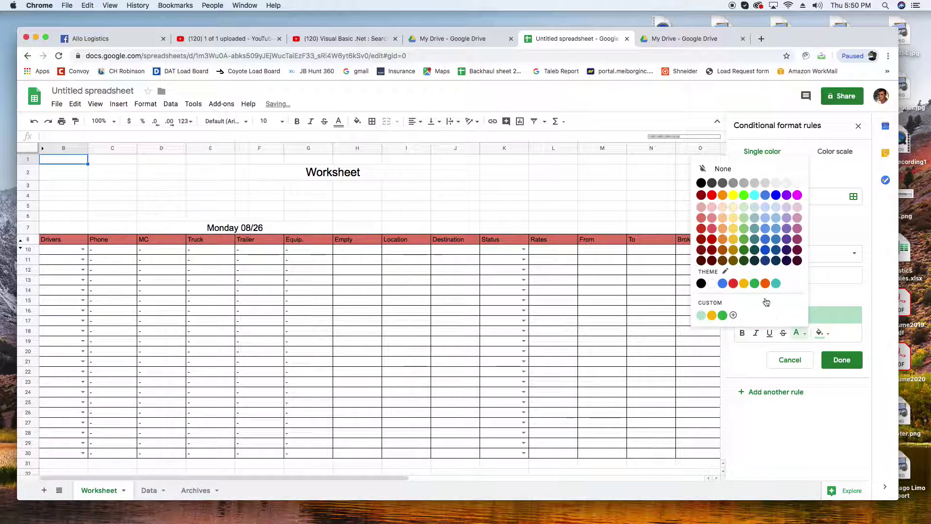
left_click(755, 183)
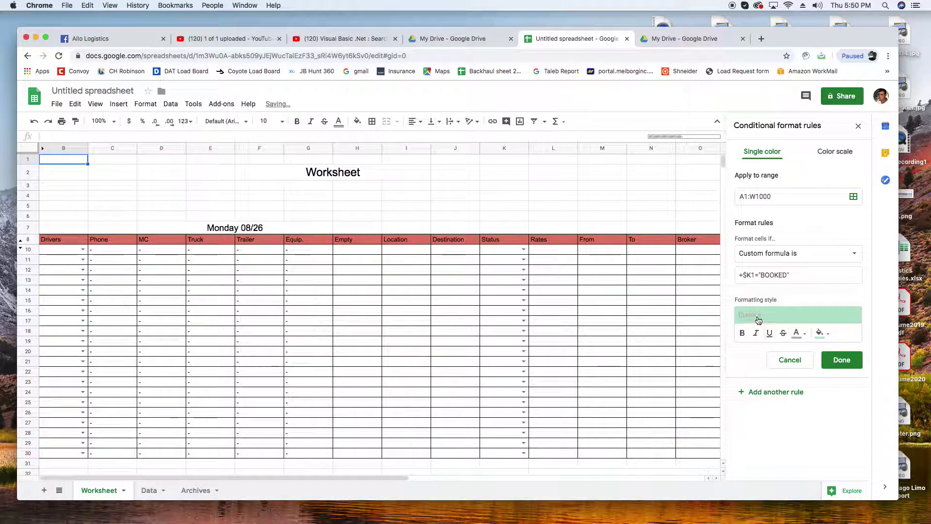
left_click(797, 335)
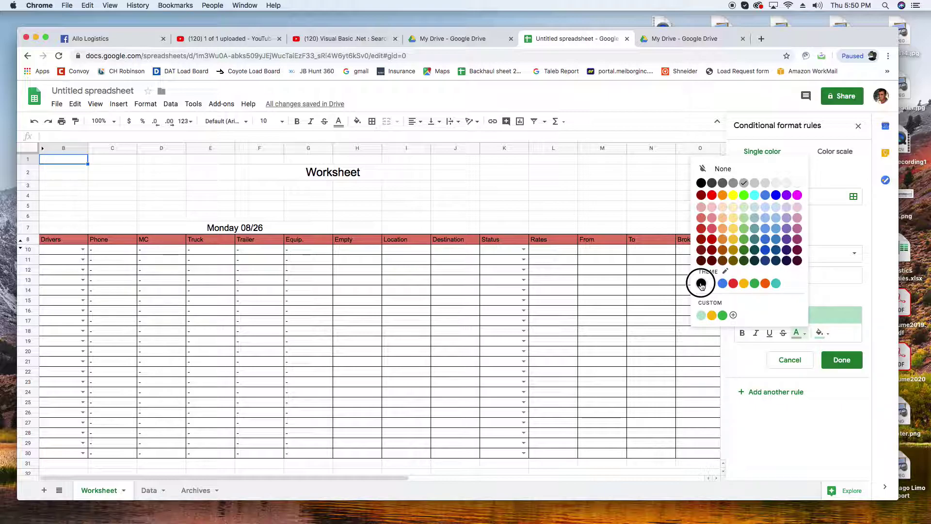
left_click(701, 283)
left_click(821, 333)
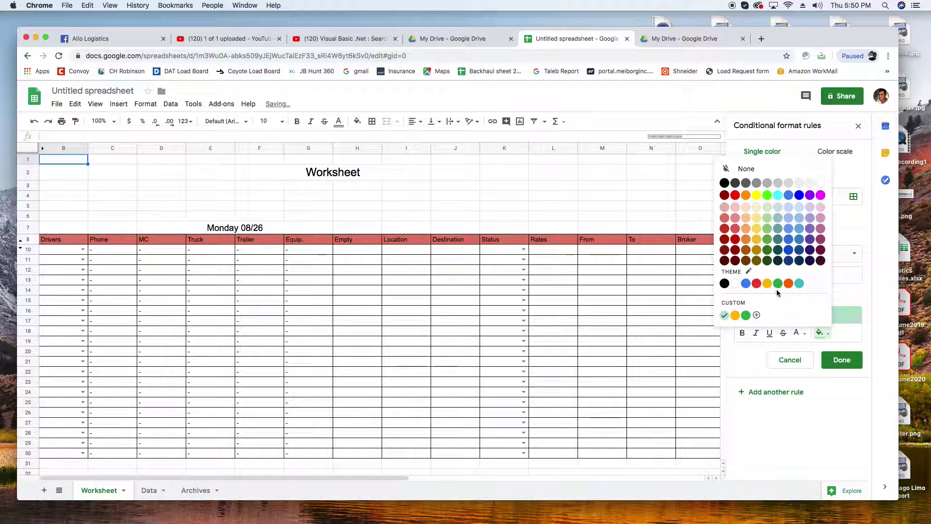
left_click(768, 183)
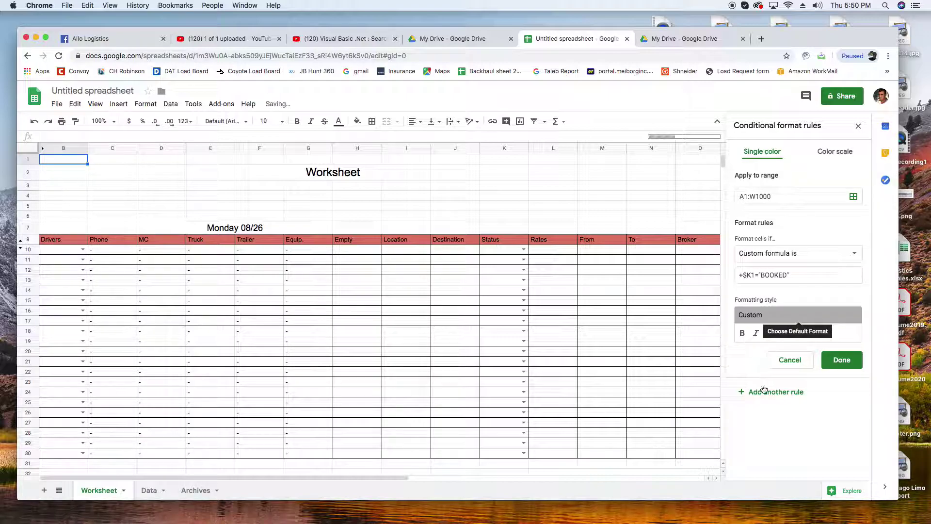
left_click(844, 364)
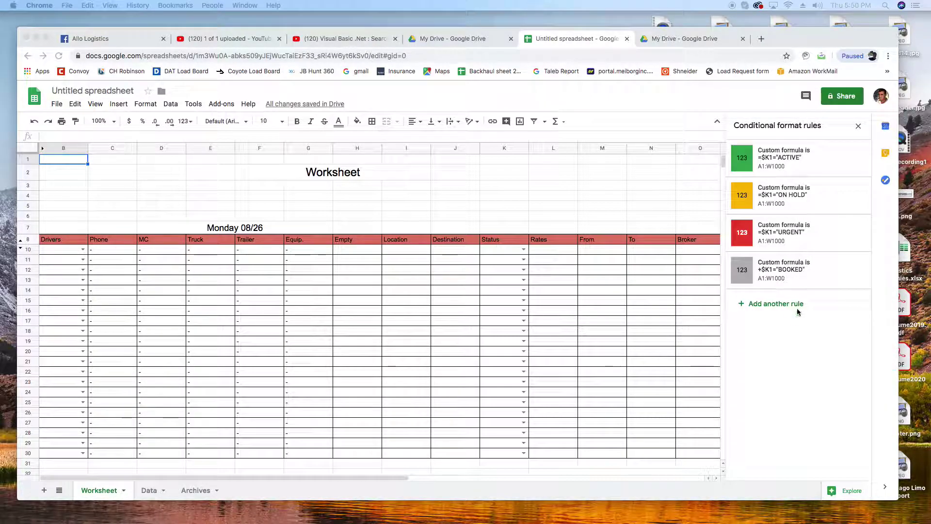
left_click(803, 330)
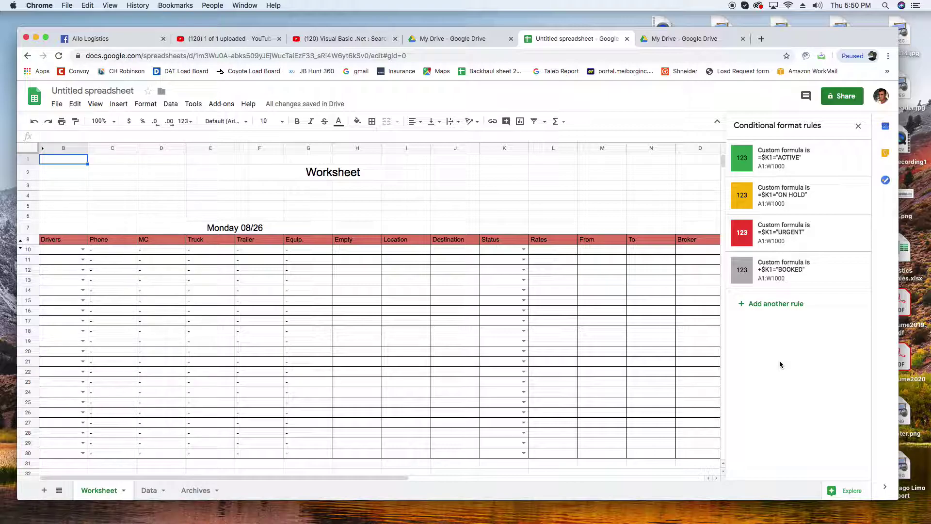
Add another conditional formatting rule applying to range A1:W1000.
left_click(761, 306)
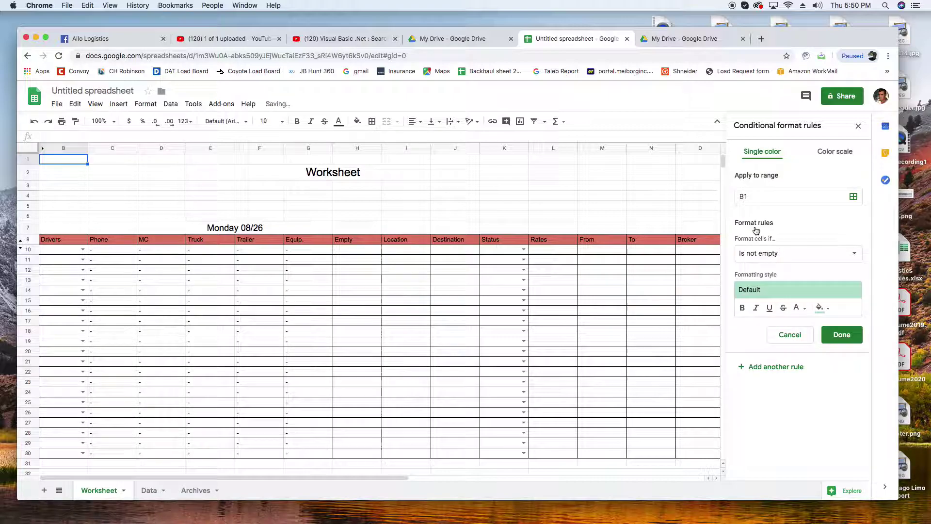
left_click(776, 196)
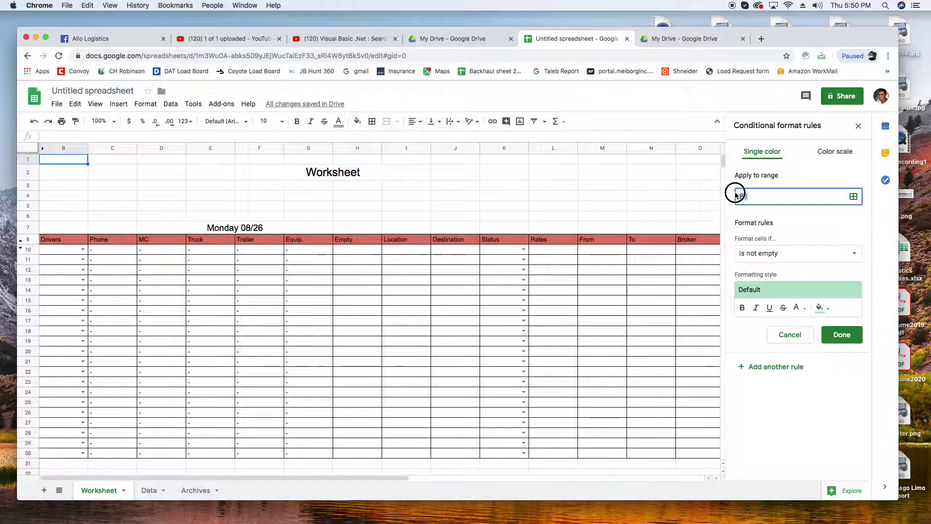
type("A1:")
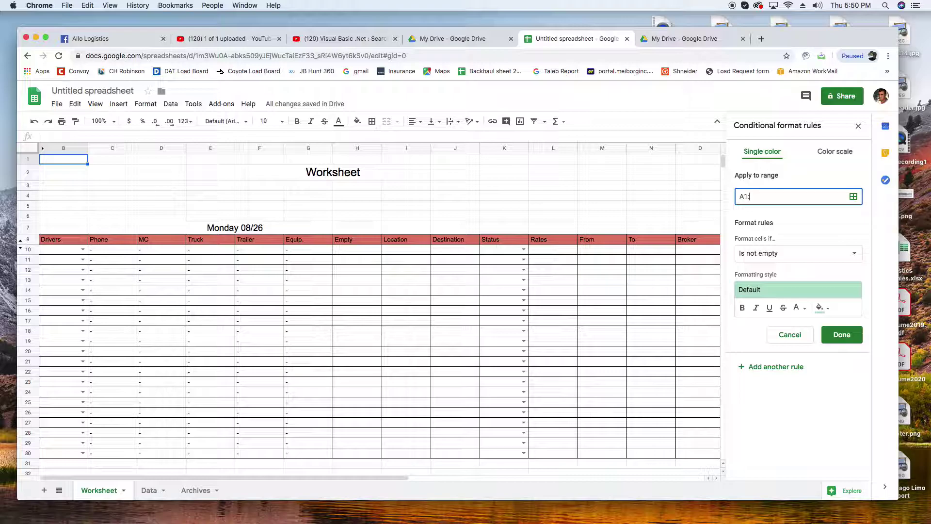
type("W1000")
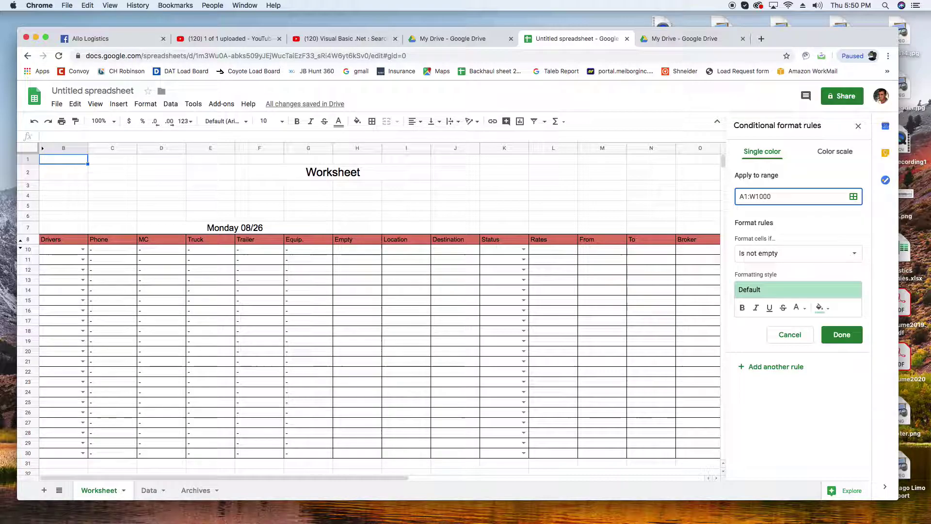
left_click(825, 253)
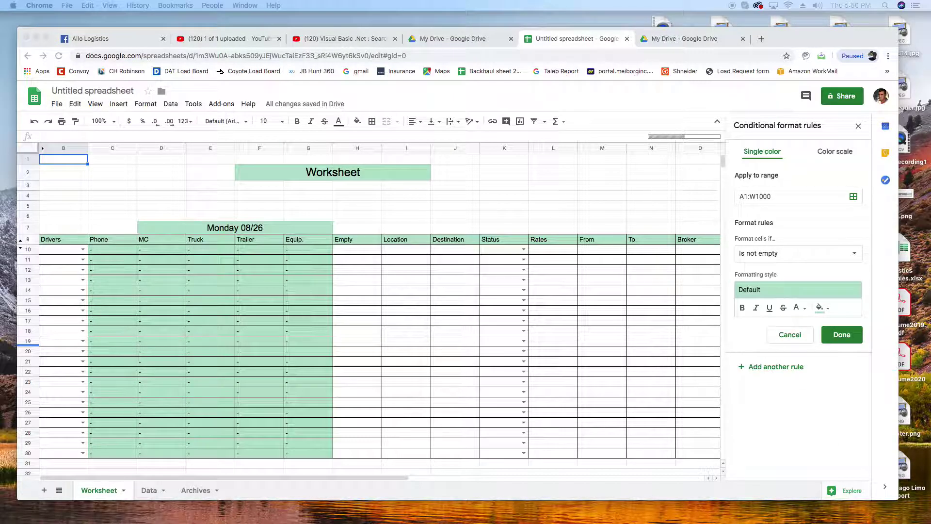
left_click(821, 256)
Set the rule's condition to Custom formula is =$V1=TRUE.
left_click(842, 256)
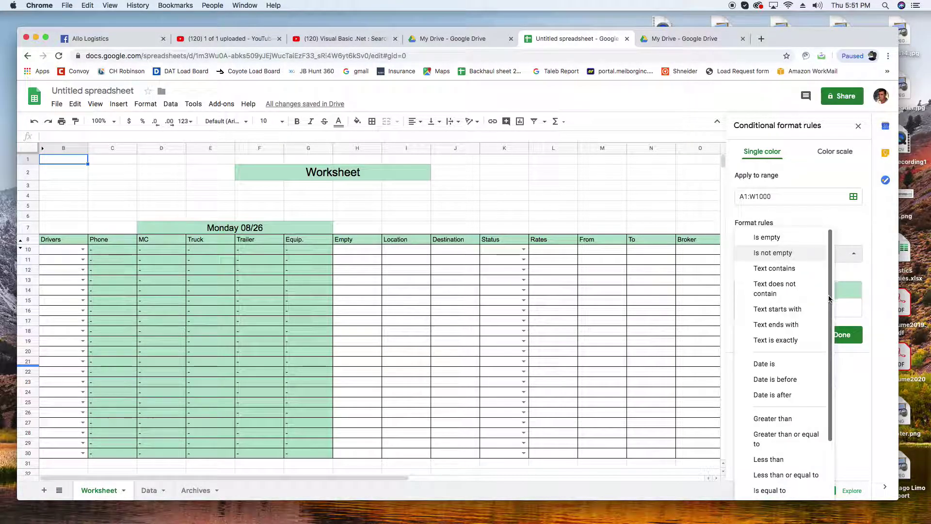
scroll(830, 298, "down", 5)
left_click(776, 490)
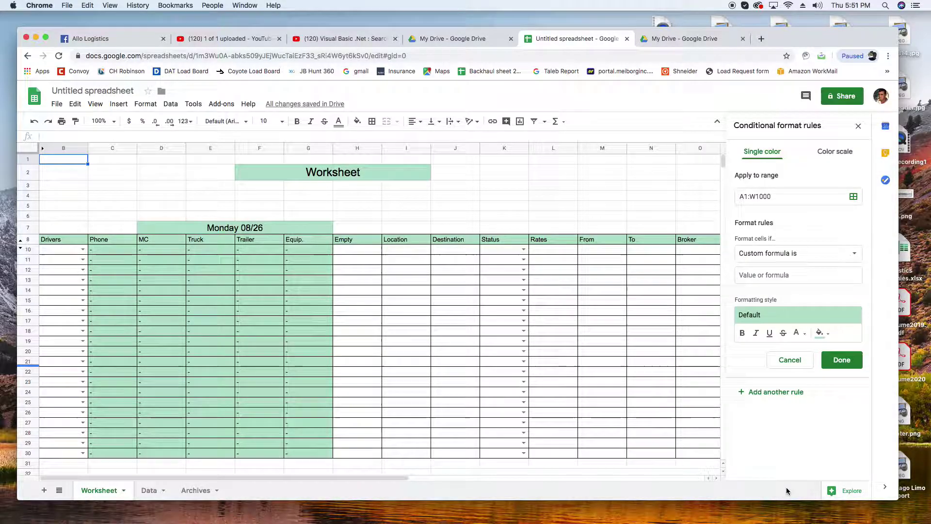
left_click(764, 275)
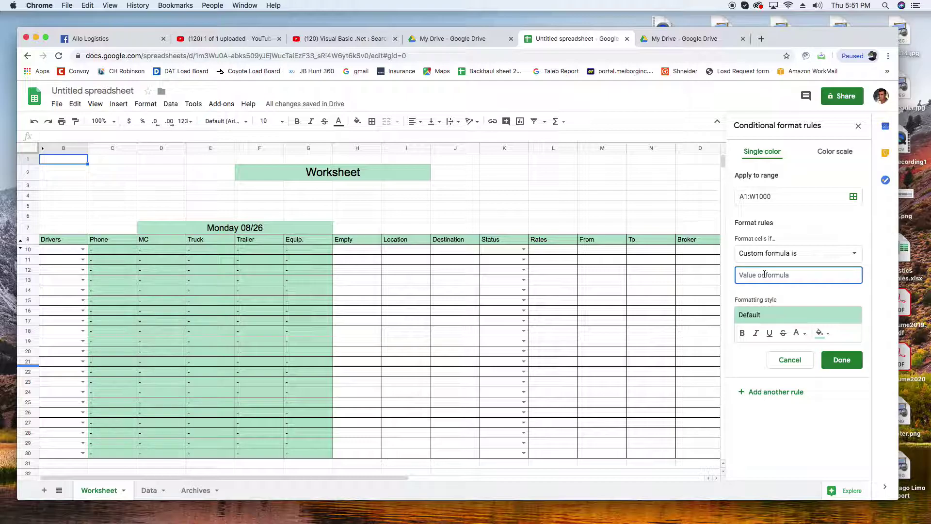
type("=$V")
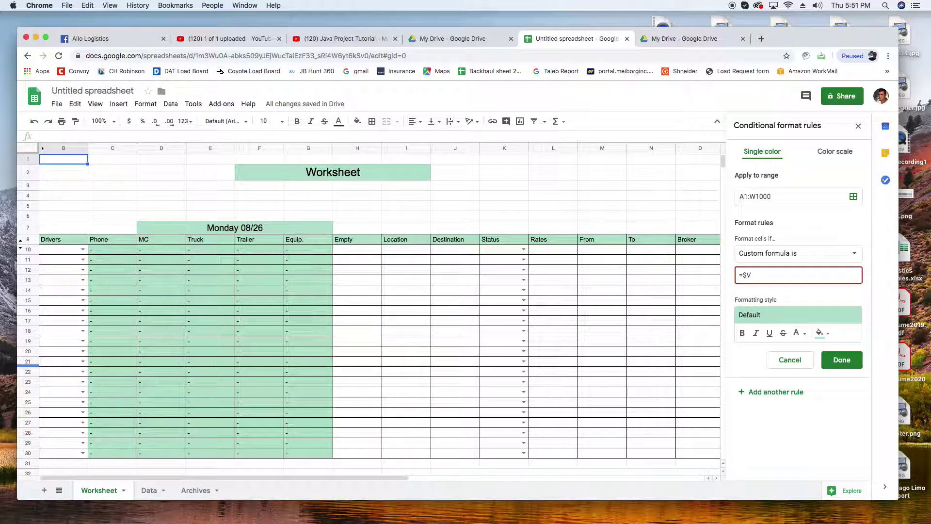
type("1")
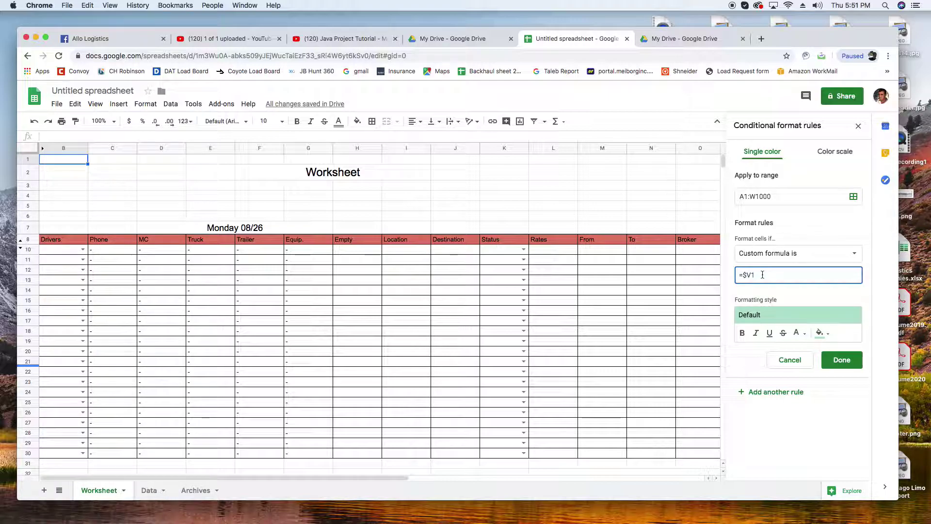
type("TRUE")
Style the =$V1=TRUE rule with black text and green fill, save it, and close the rules panel.
left_click(821, 332)
left_click(797, 332)
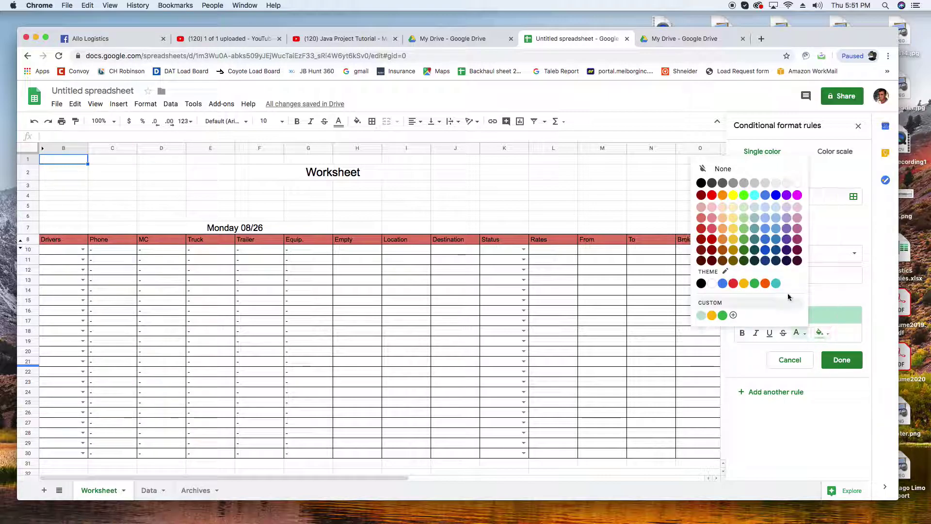
left_click(755, 283)
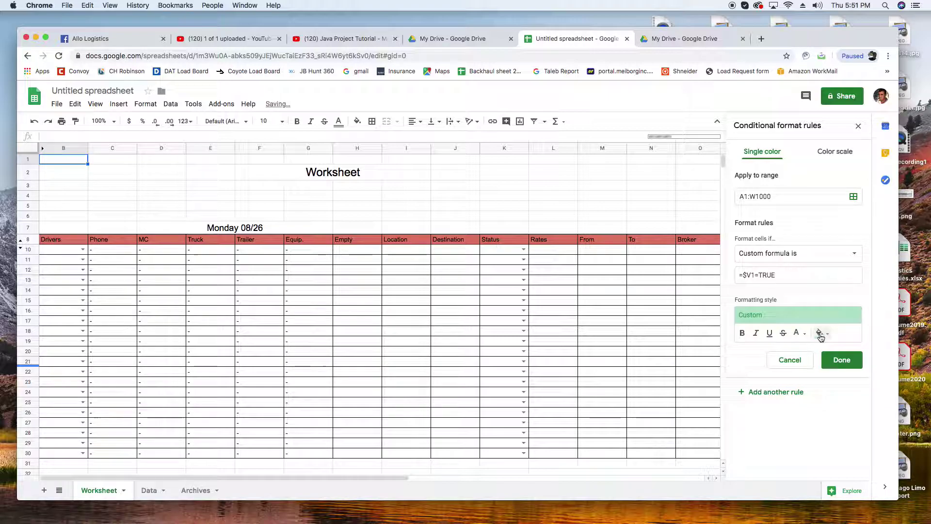
left_click(820, 334)
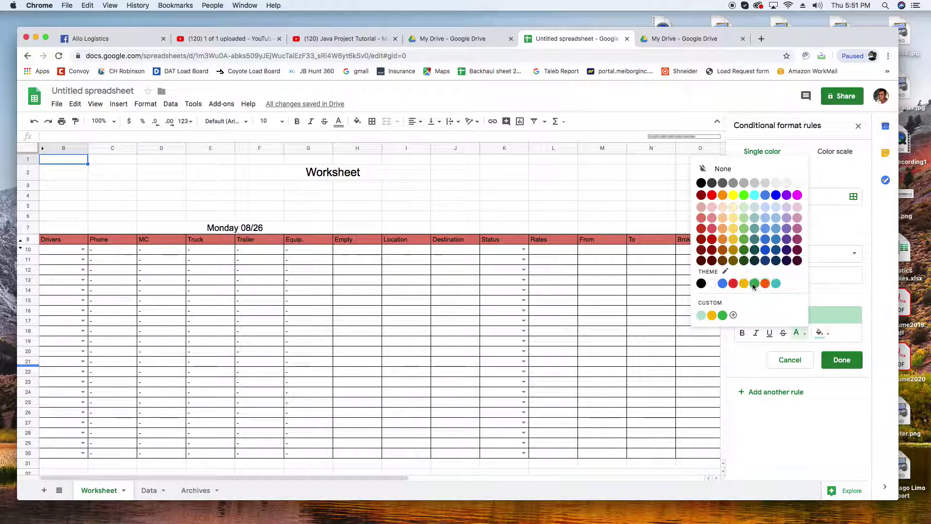
left_click(754, 286)
left_click(798, 334)
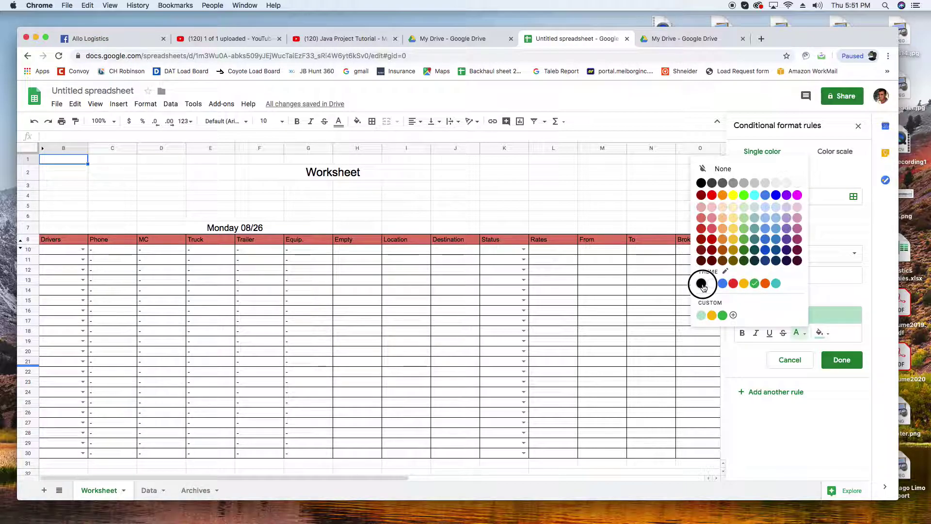
left_click(702, 283)
left_click(820, 333)
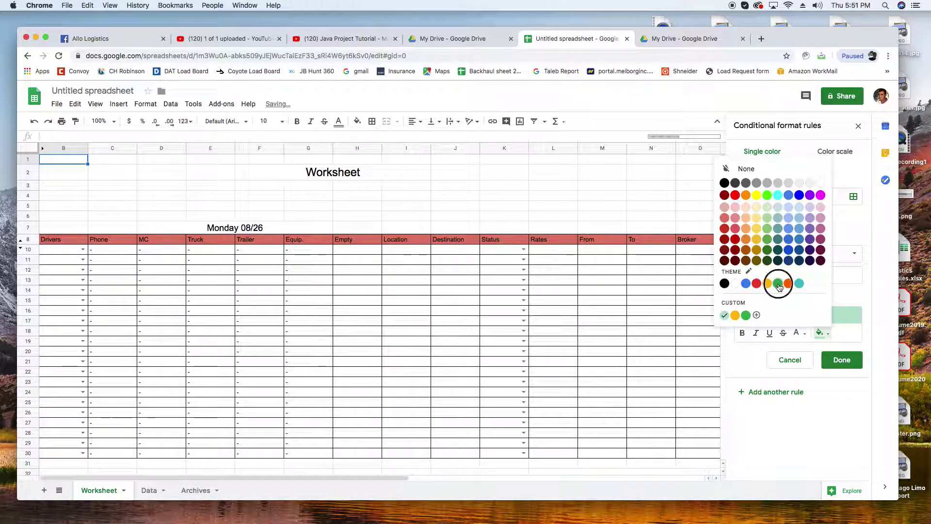
left_click(778, 283)
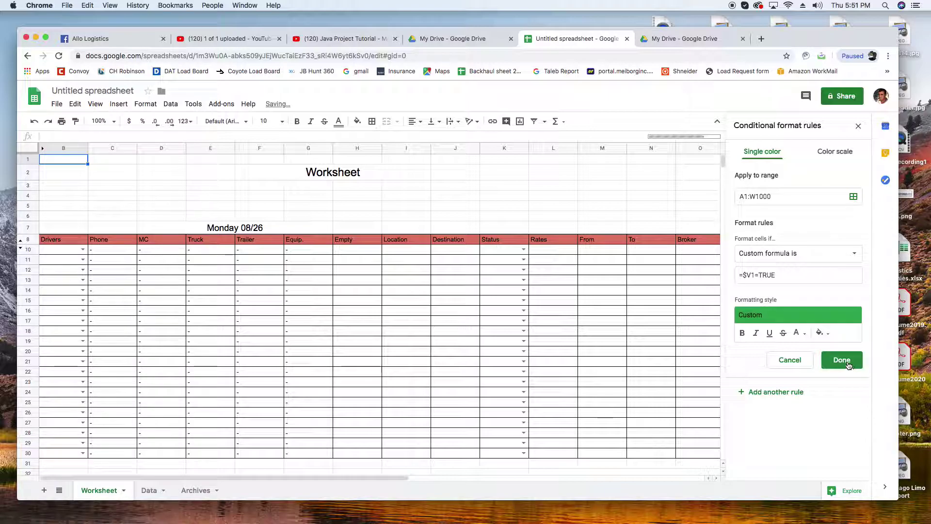
left_click(848, 362)
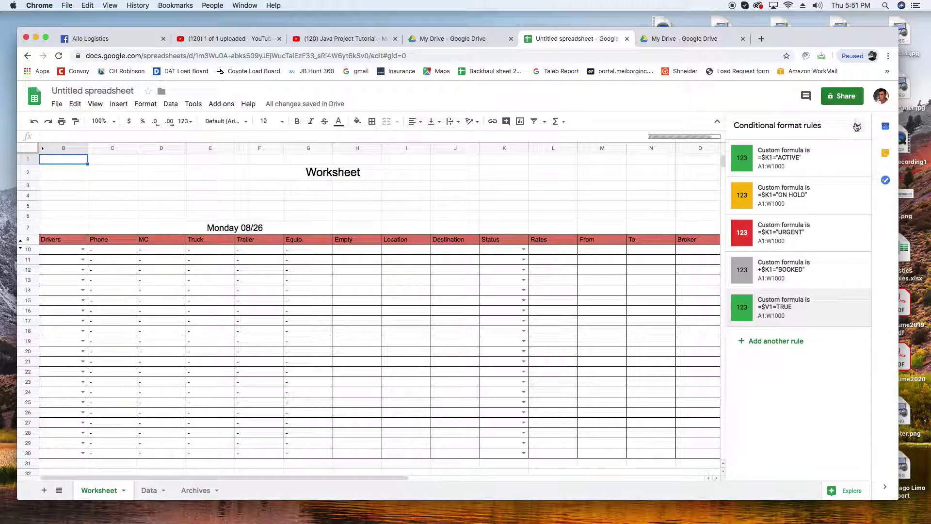
left_click(859, 127)
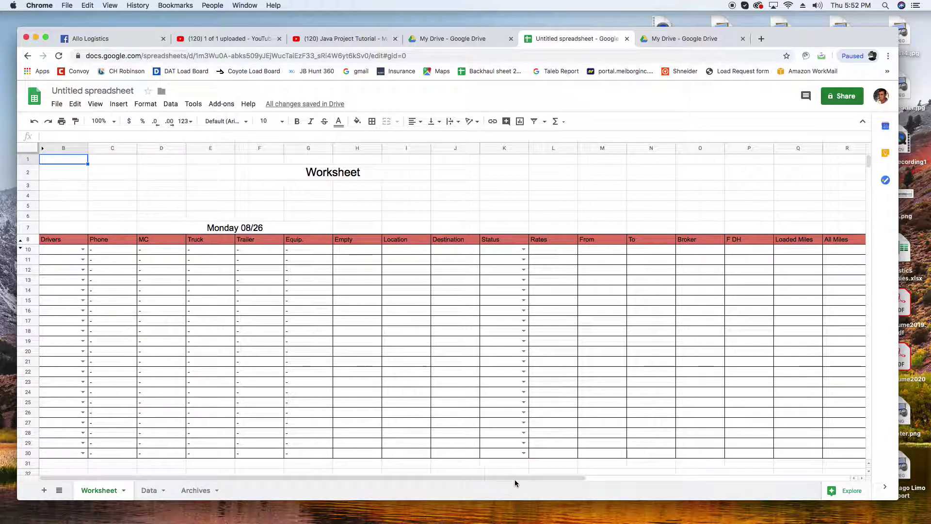
Unhide the Action column V, then hide it again.
left_click_drag(554, 478, 210, 505)
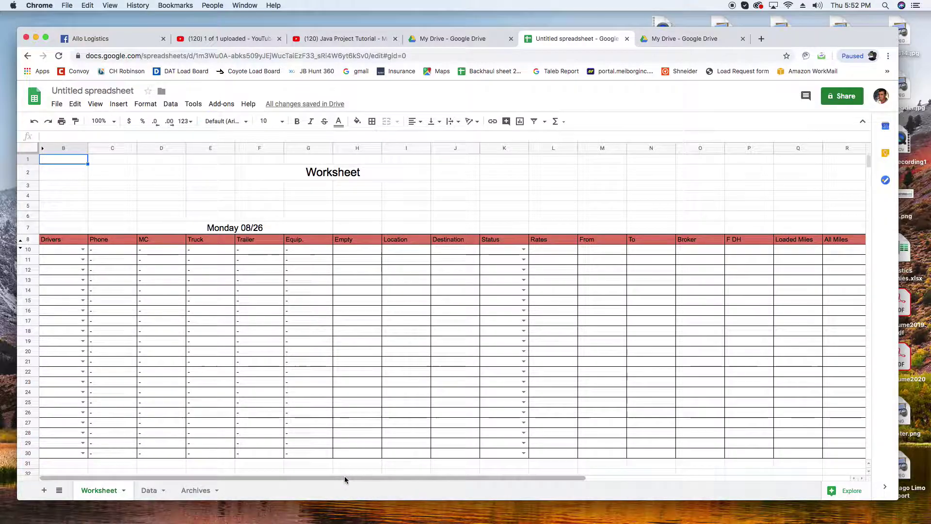
left_click_drag(345, 479, 602, 472)
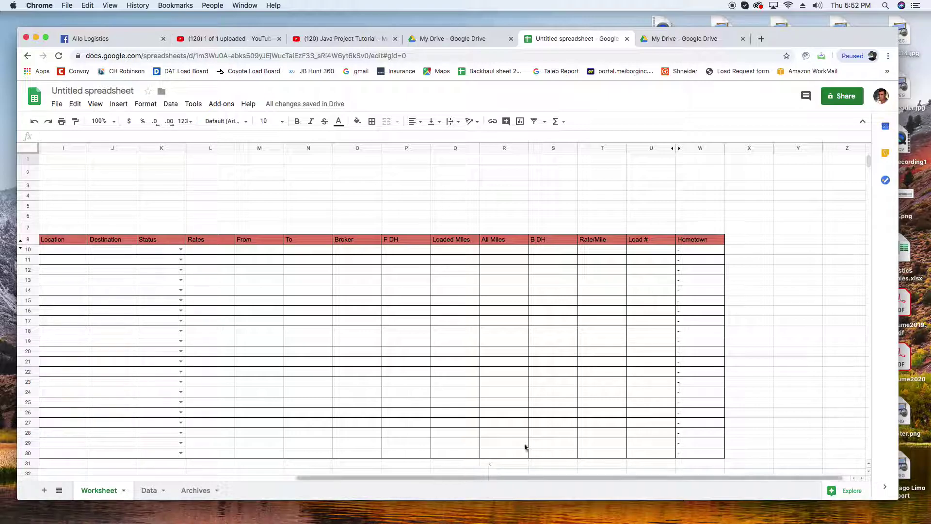
left_click(679, 149)
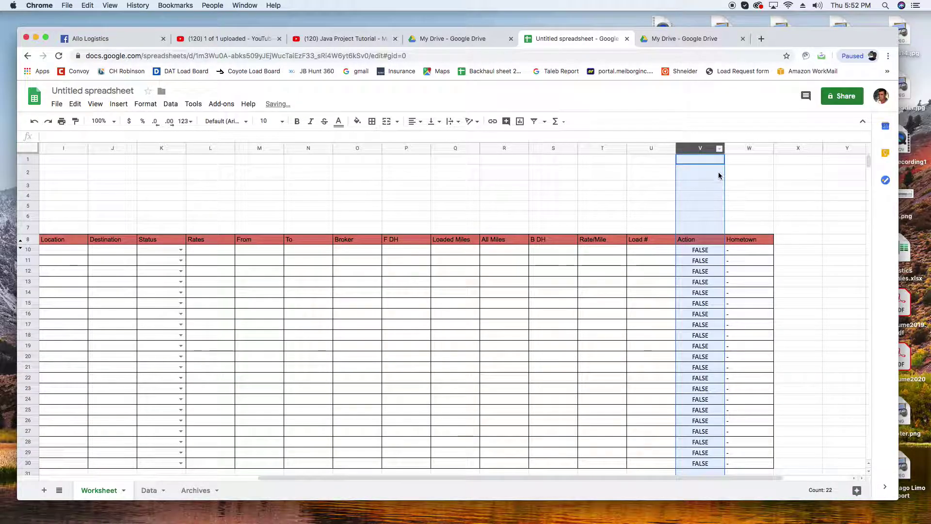
left_click(691, 147)
right_click(691, 147)
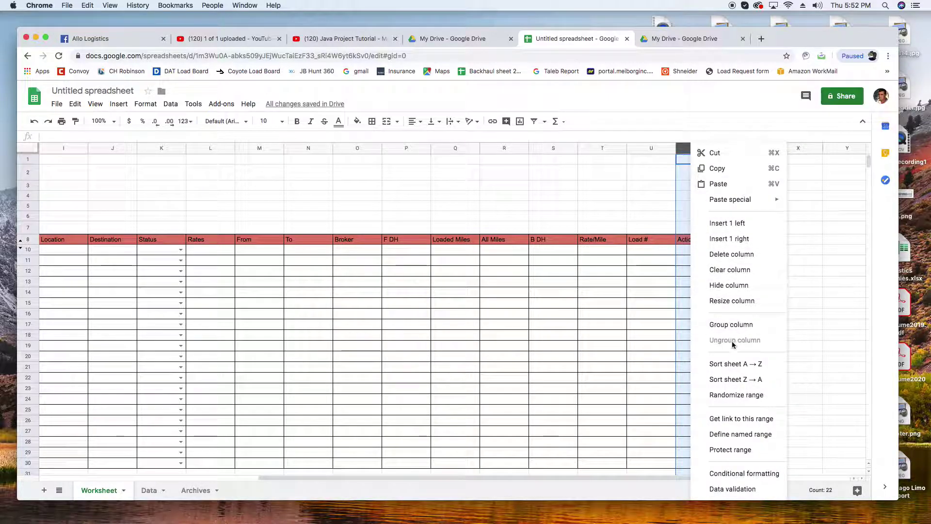
left_click(729, 285)
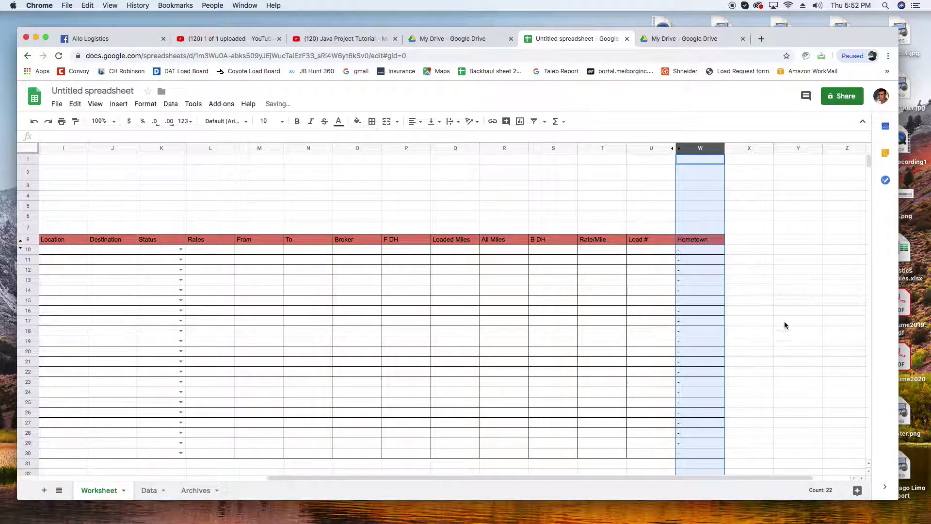
Scroll back to the start of the table and open row 10's driver list.
left_click_drag(648, 477, 308, 507)
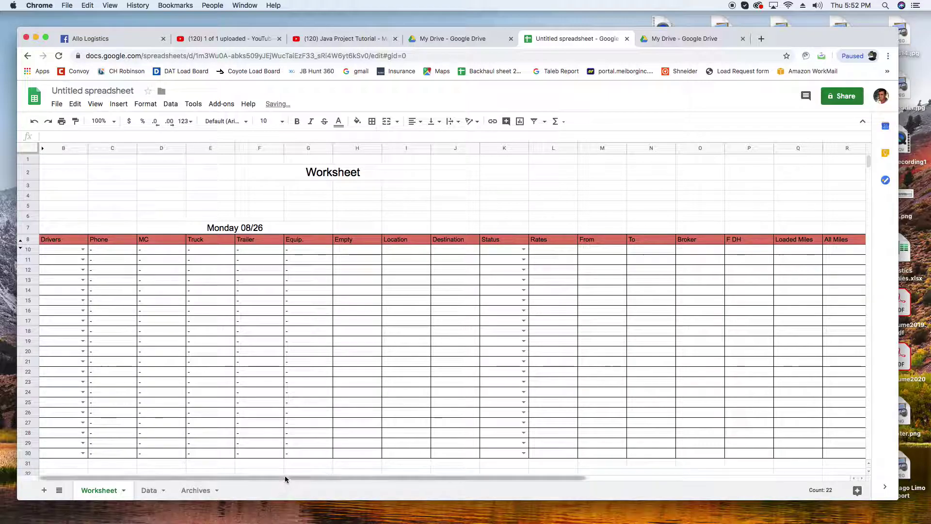
left_click(276, 463)
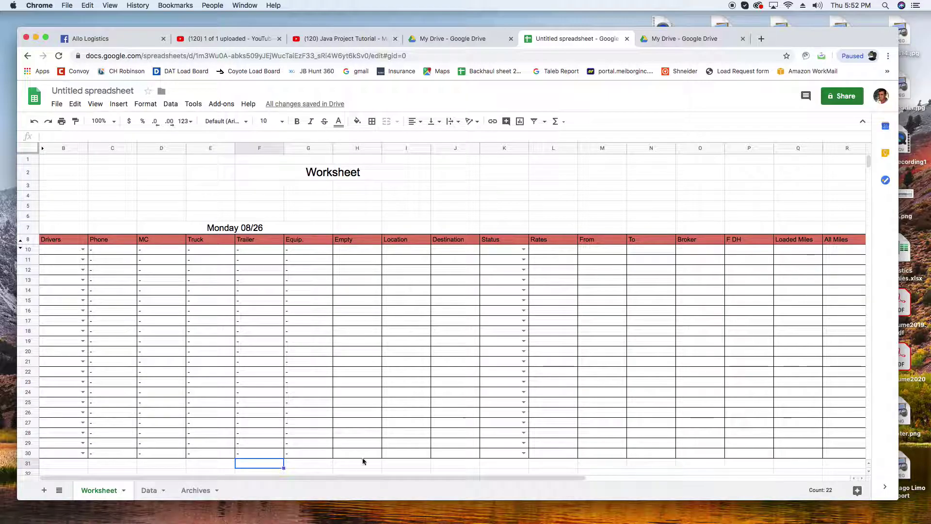
left_click(83, 250)
Fill row 10 with a sample driver and set its Status to BOOKED.
left_click(59, 303)
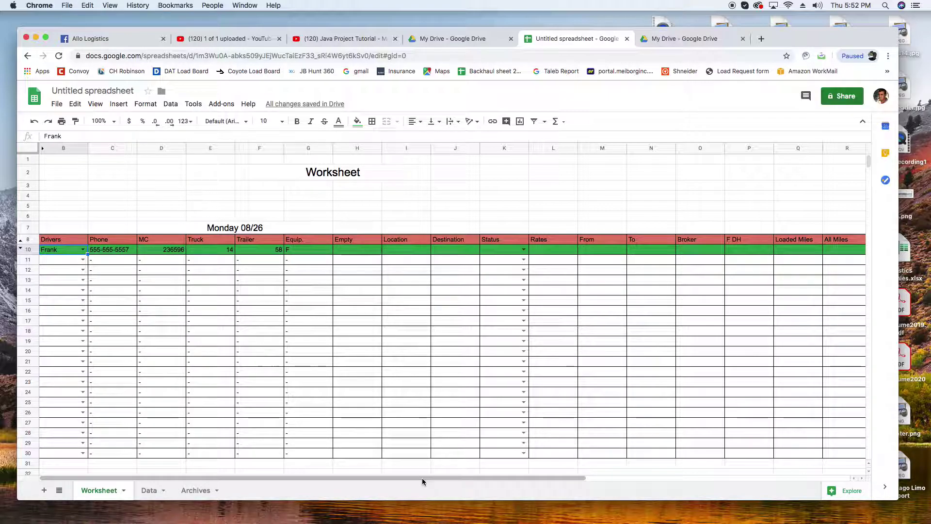
left_click_drag(422, 478, 221, 487)
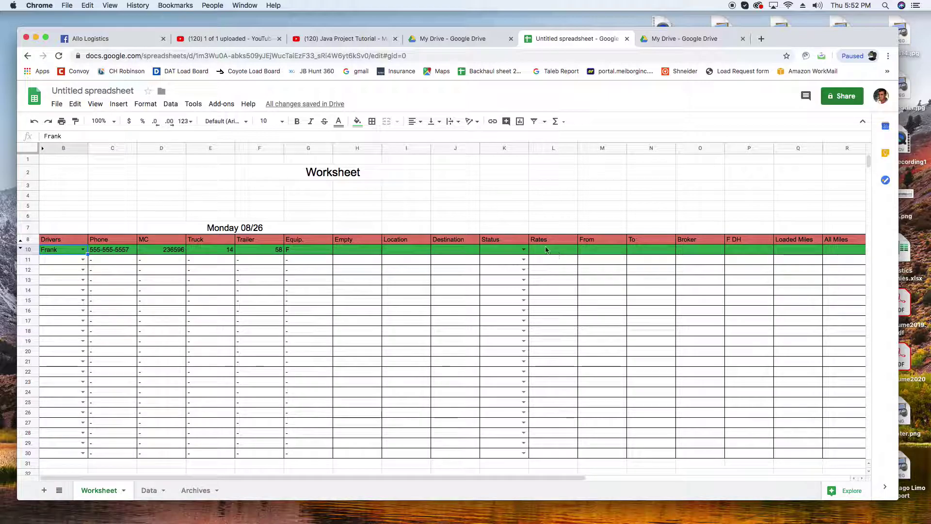
left_click(524, 250)
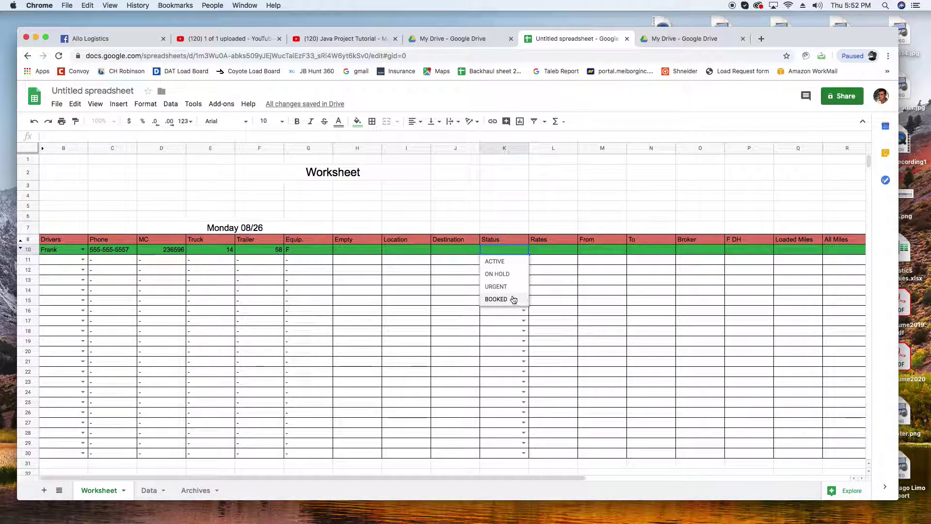
left_click(497, 299)
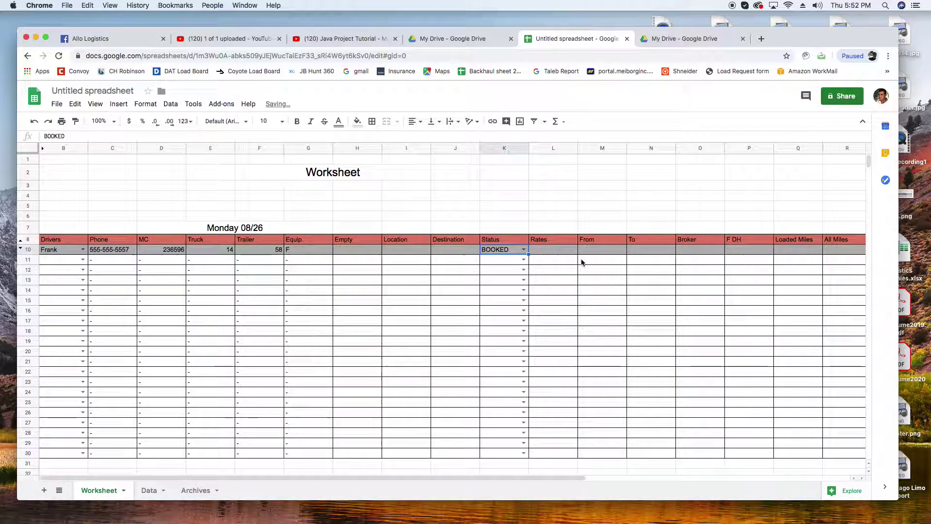
Cycle row 10's Status through ACTIVE, ON HOLD and URGENT, ending back on BOOKED.
double_click(523, 251)
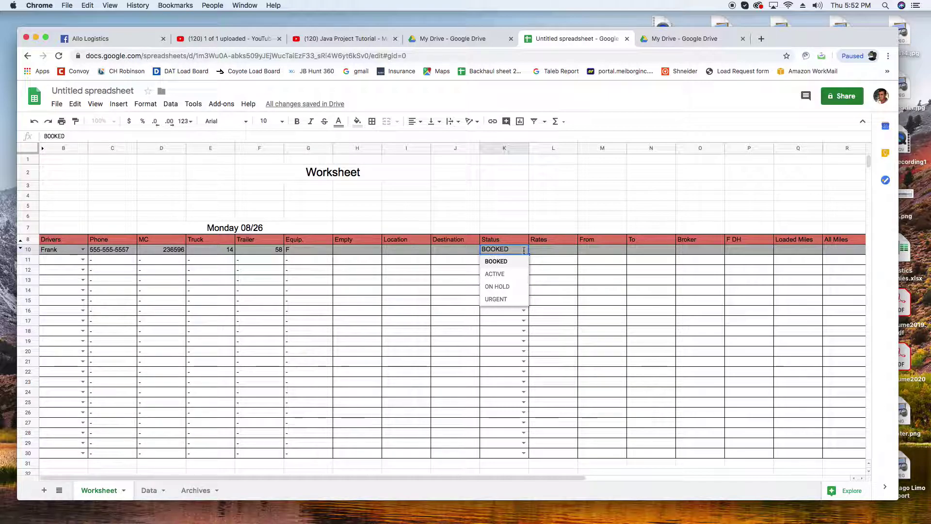
left_click(495, 274)
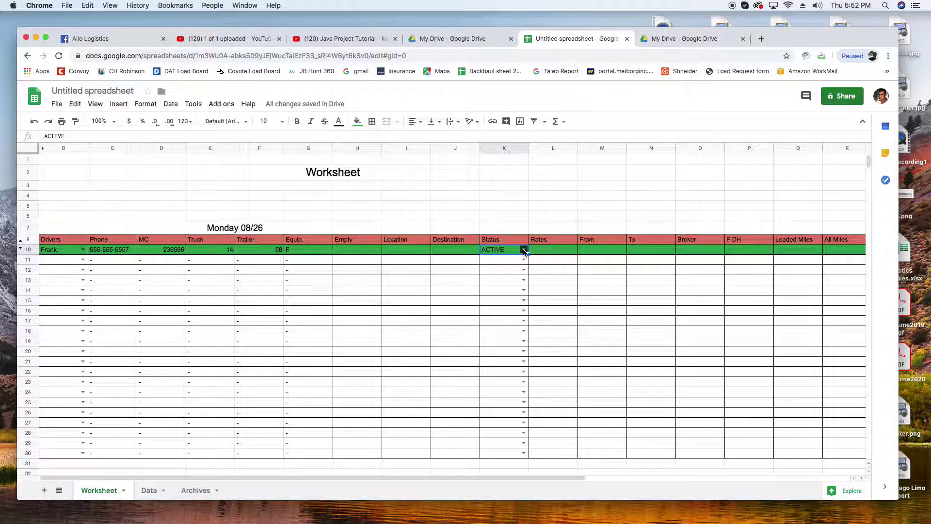
left_click(524, 251)
left_click(500, 274)
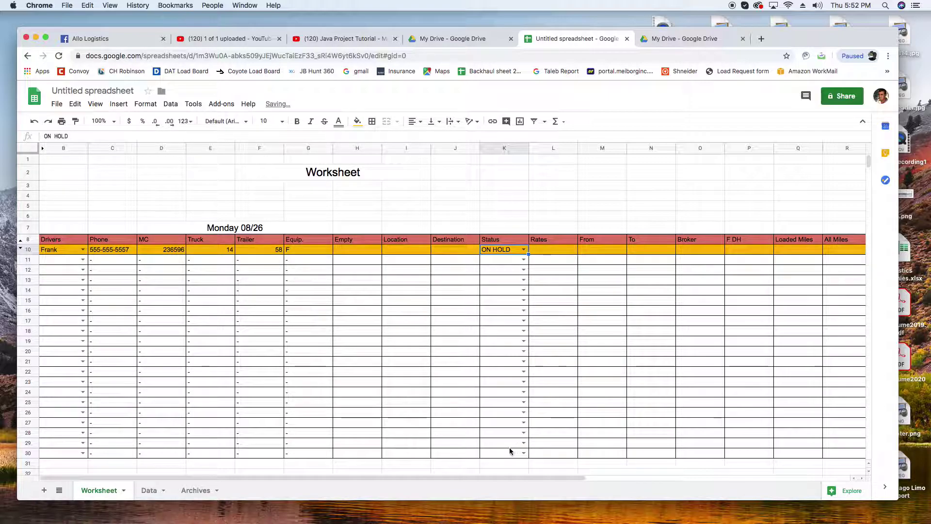
double_click(524, 251)
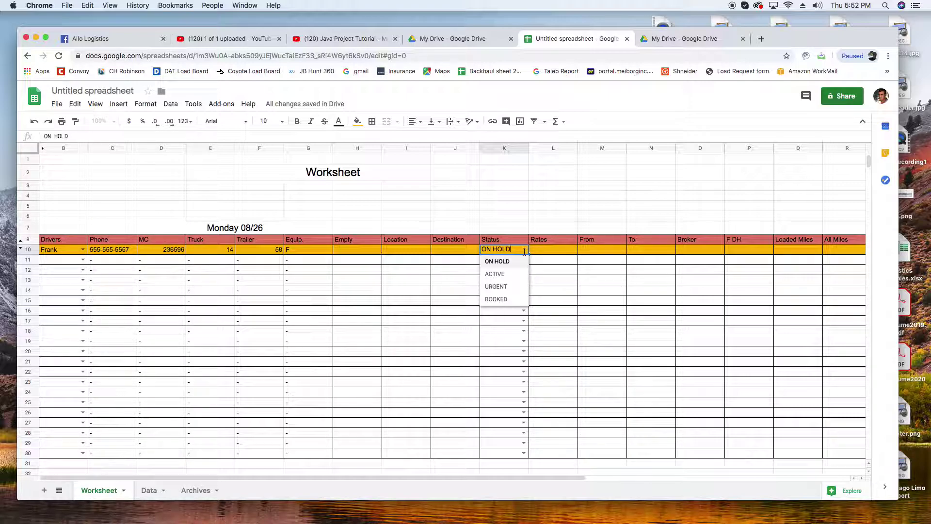
left_click(505, 286)
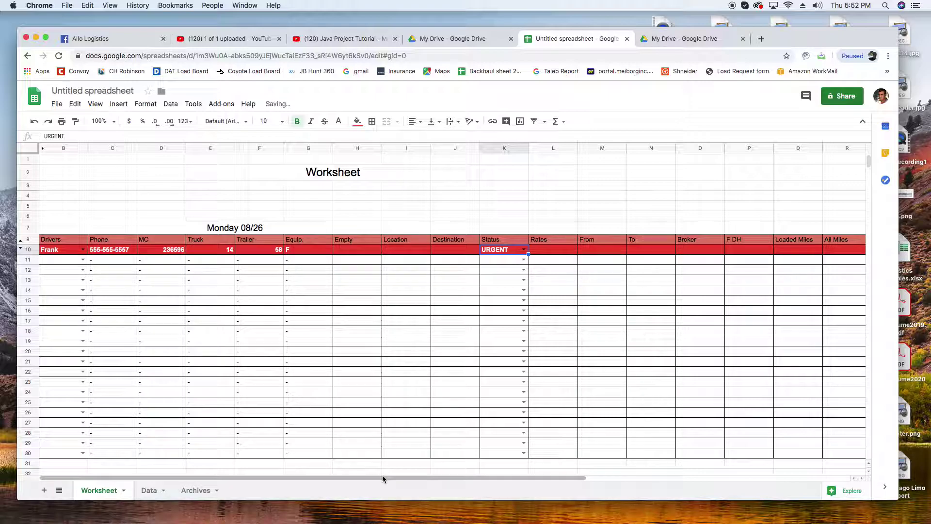
left_click(525, 251)
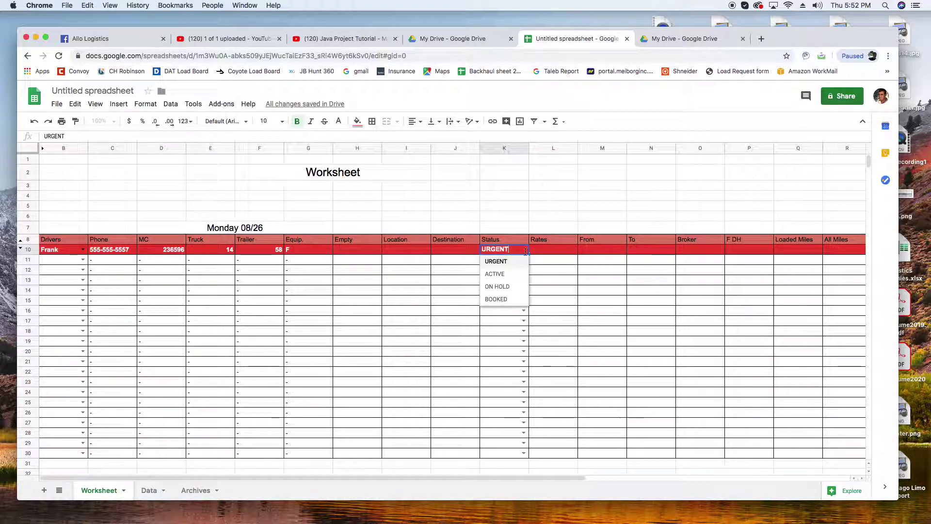
left_click(499, 300)
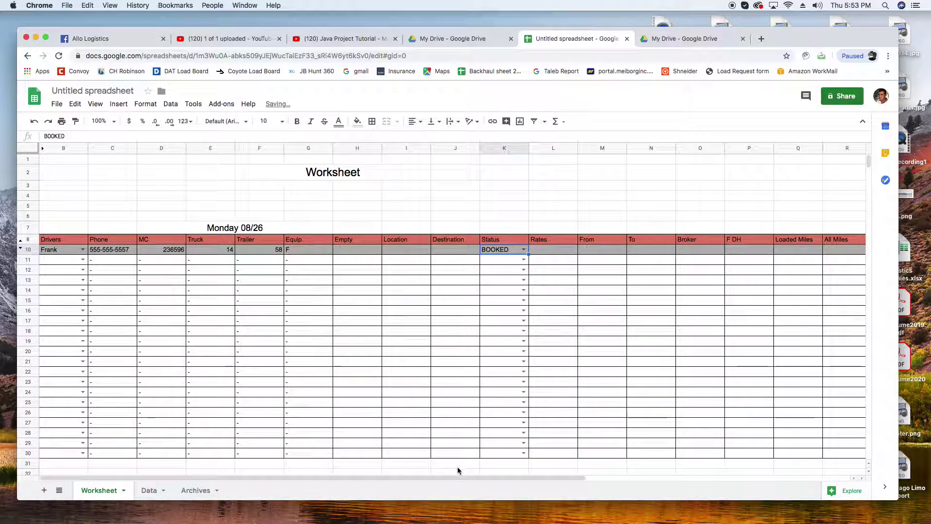
Pick sample drivers for rows 11 and 12, correcting row 12 to a different driver.
left_click(83, 260)
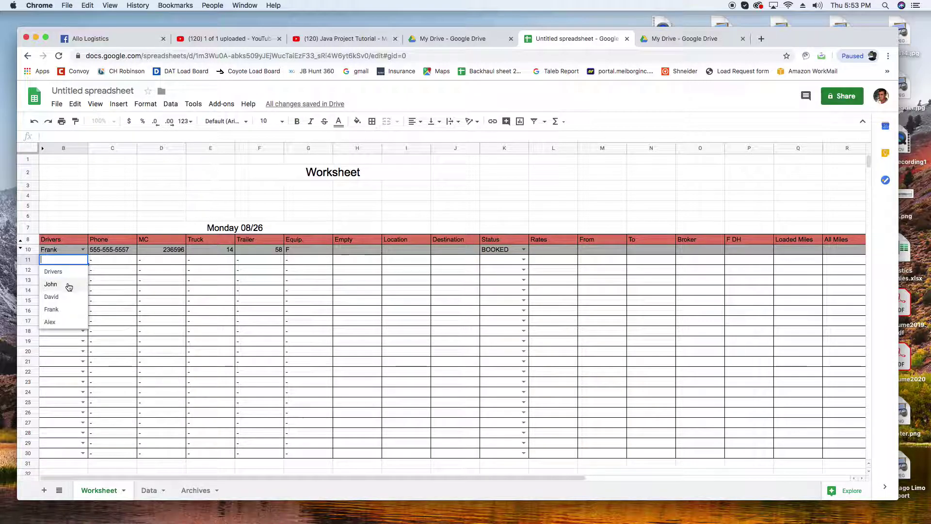
left_click(52, 283)
left_click(83, 280)
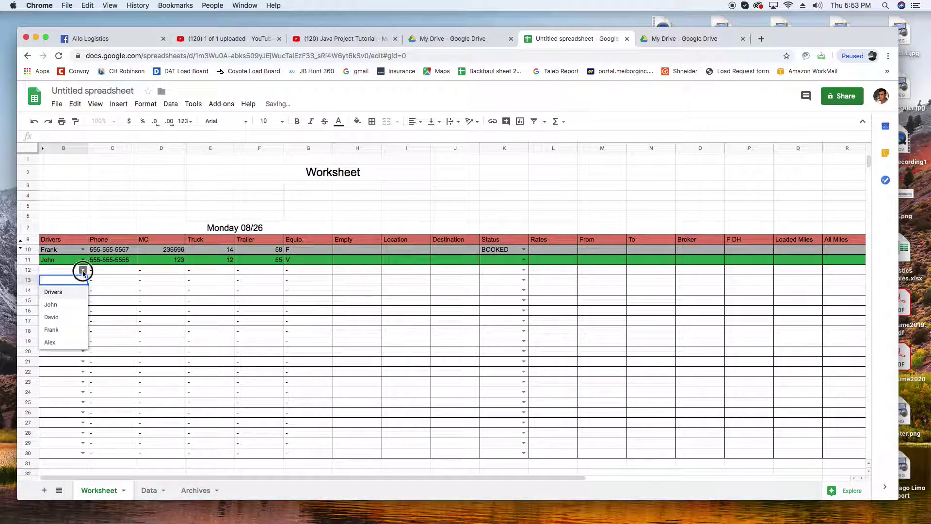
left_click(57, 304)
left_click(83, 270)
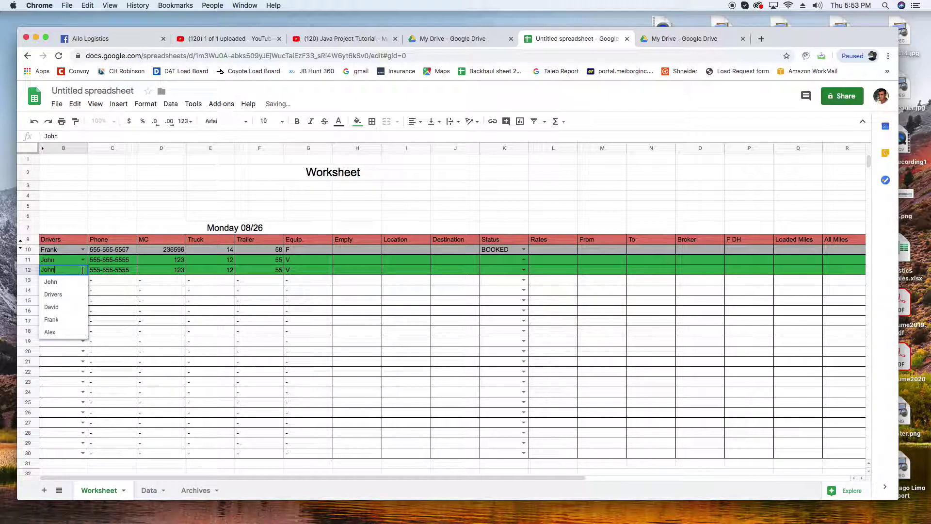
left_click(54, 295)
left_click(83, 270)
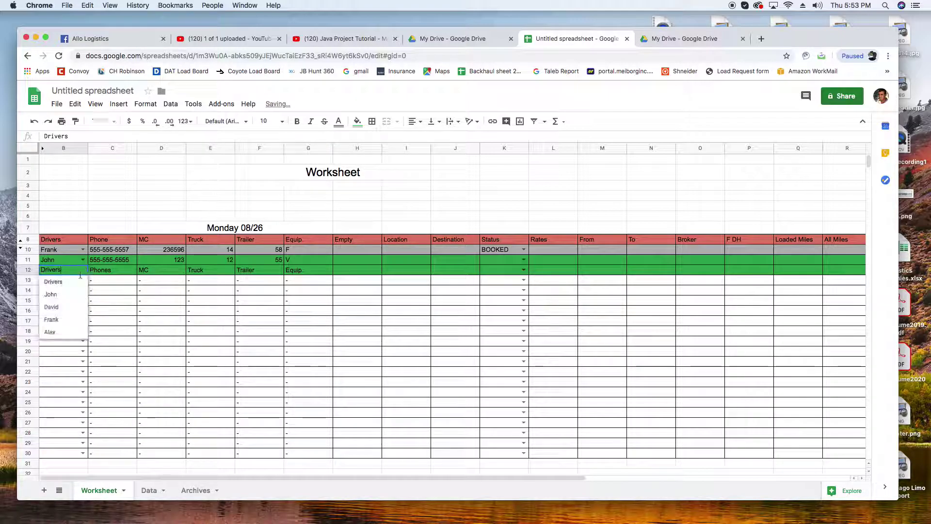
left_click(59, 311)
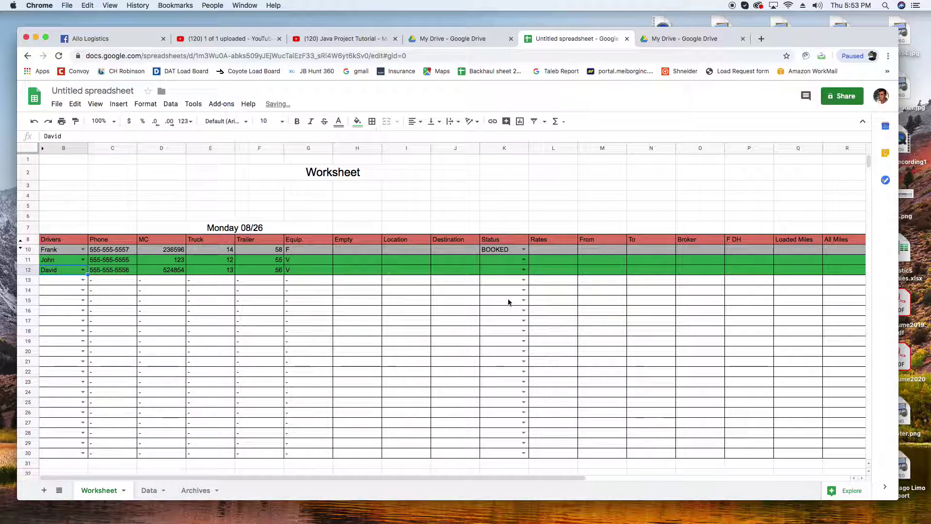
Scroll right to check the Hometown details of the new rows, then scroll back.
left_click_drag(430, 475, 123, 435)
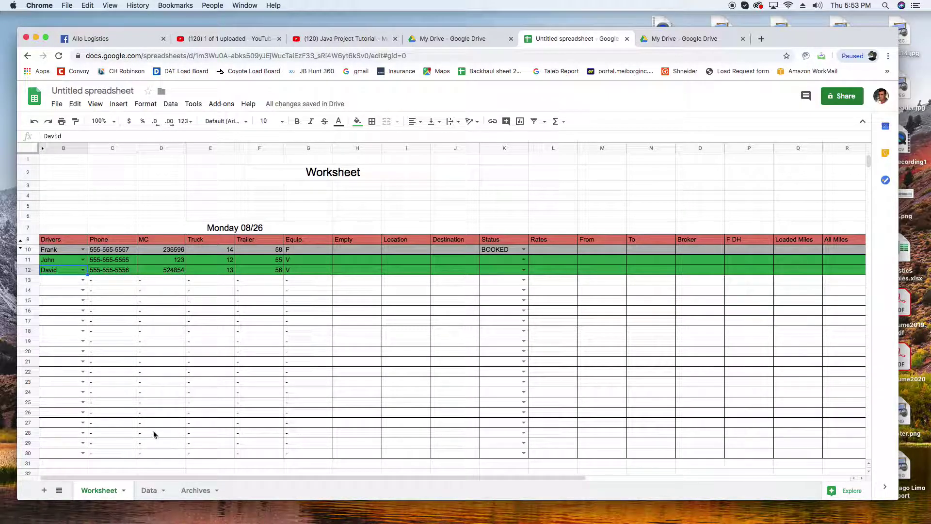
left_click_drag(204, 478, 93, 466)
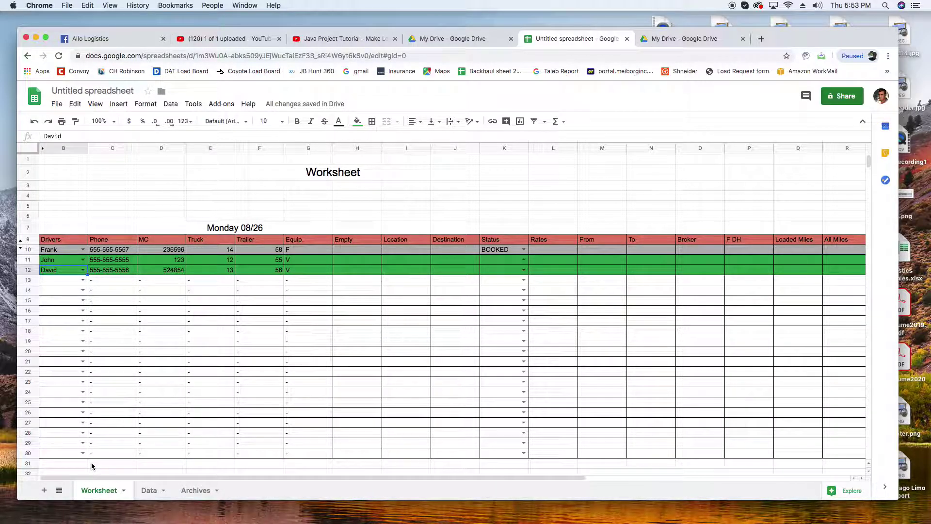
left_click_drag(306, 478, 548, 457)
left_click(448, 253)
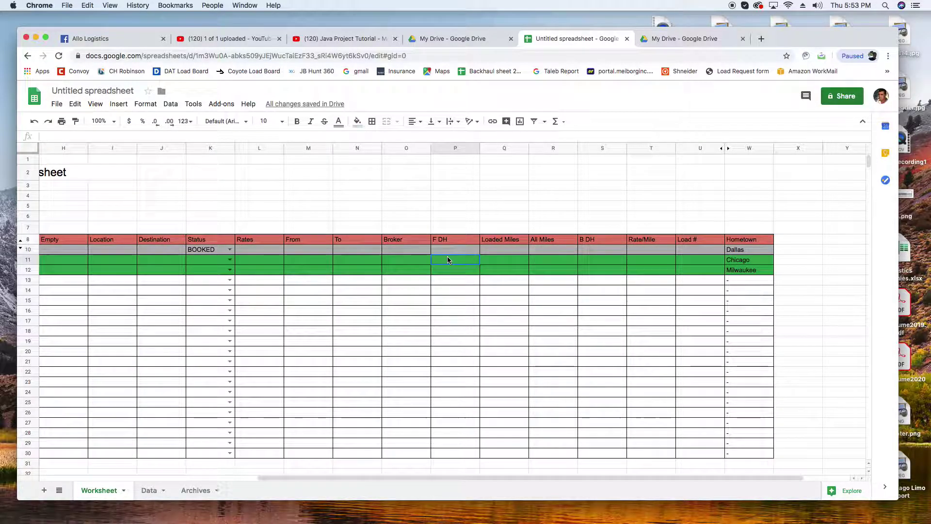
left_click(501, 259)
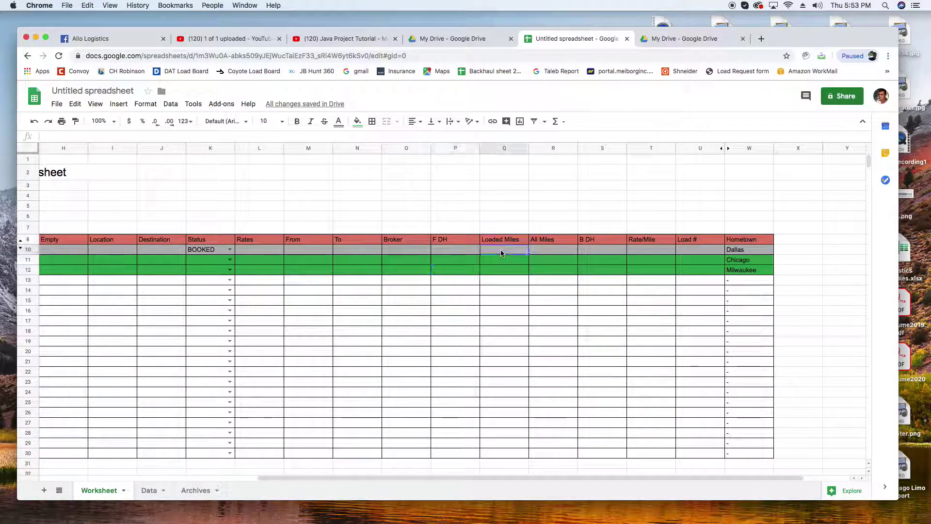
left_click(558, 241)
left_click(557, 257)
left_click(559, 271)
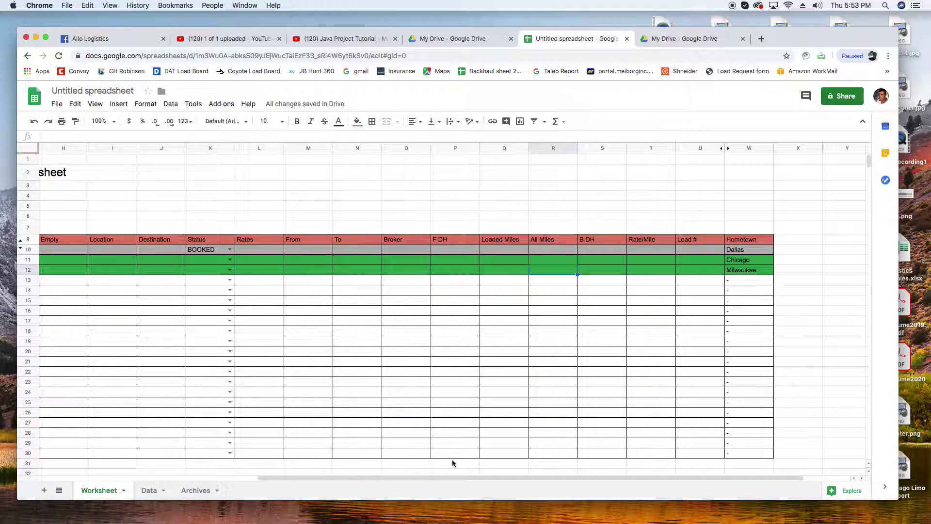
left_click_drag(454, 478, 131, 488)
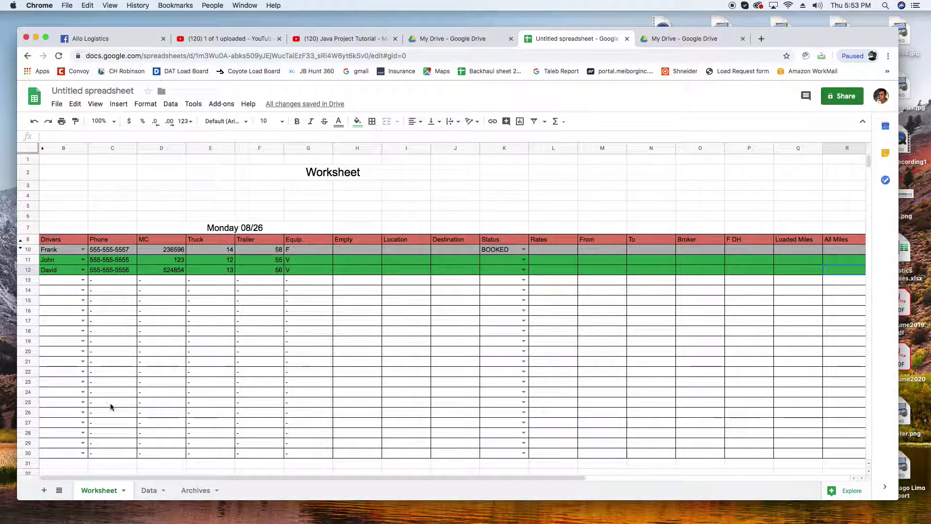
mouse_move(264, 476)
left_mouse_down()
mouse_move(464, 482)
mouse_move(264, 482)
mouse_move(410, 482)
mouse_move(513, 464)
mouse_move(257, 480)
left_mouse_up()
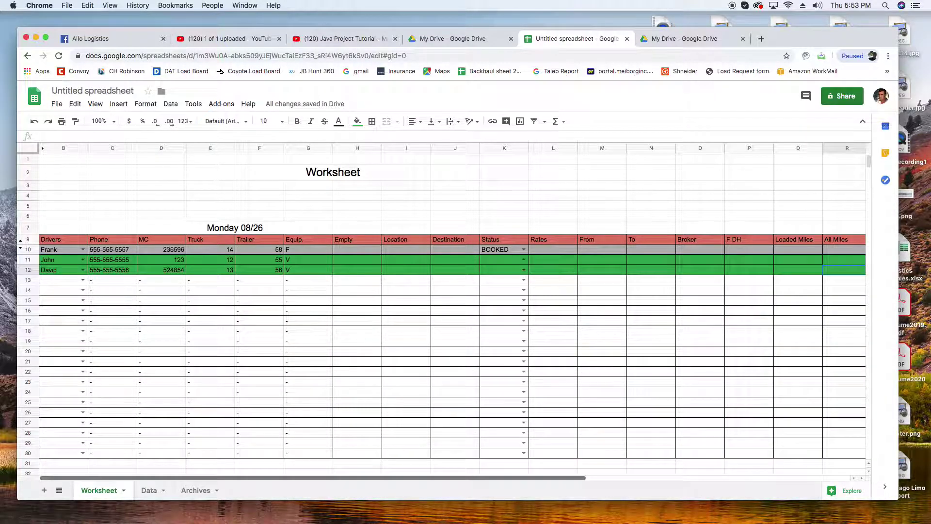